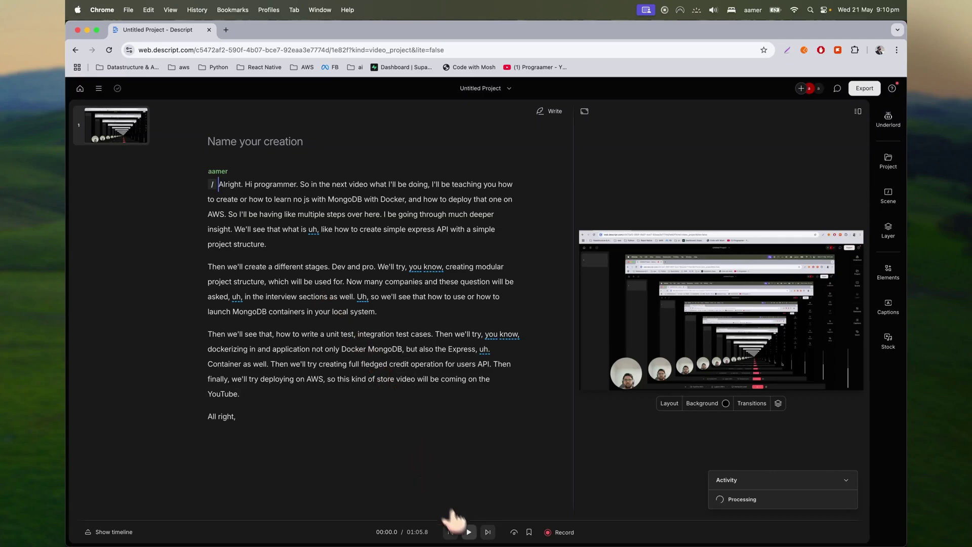
Play the recorded video from the beginning to preview it against the transcript, and pause playback
{"action": "left_click", "coordinate": [469, 532]}
{"action": "left_click", "coordinate": [469, 531]}
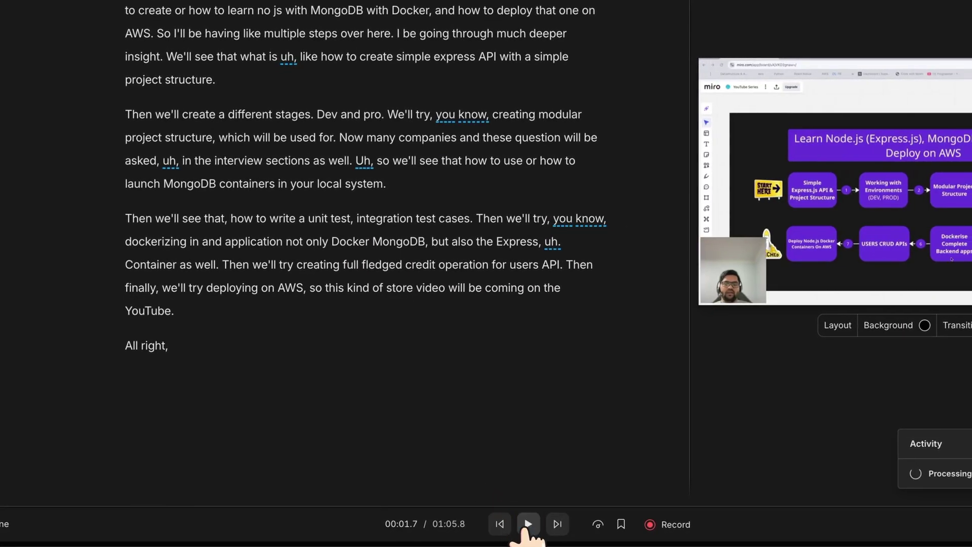
{"action": "left_click", "coordinate": [212, 104]}
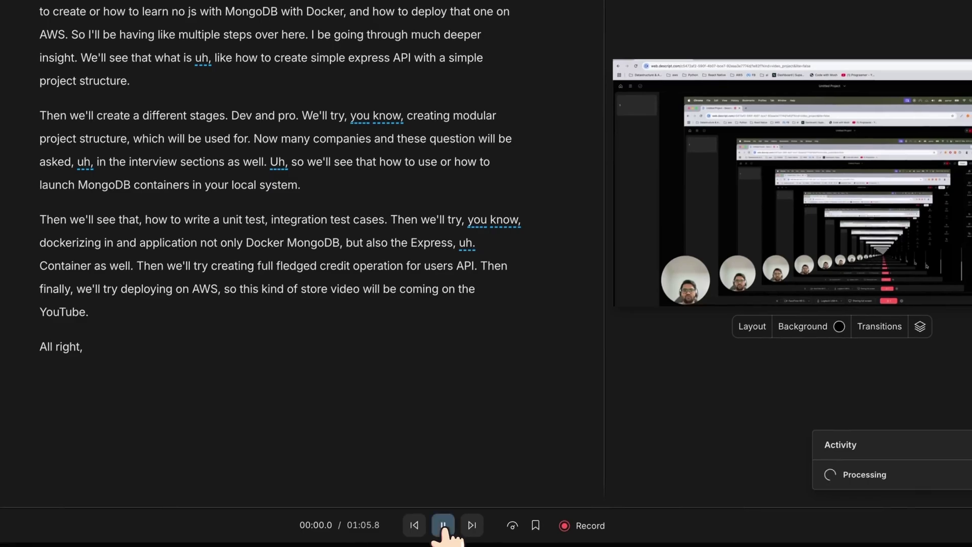
{"action": "left_click", "coordinate": [444, 525]}
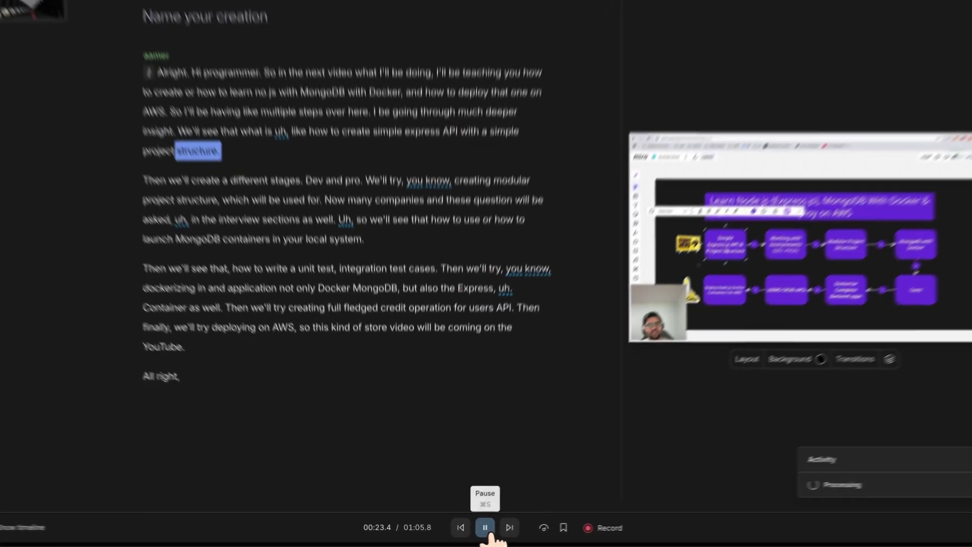
{"action": "left_click", "coordinate": [475, 535]}
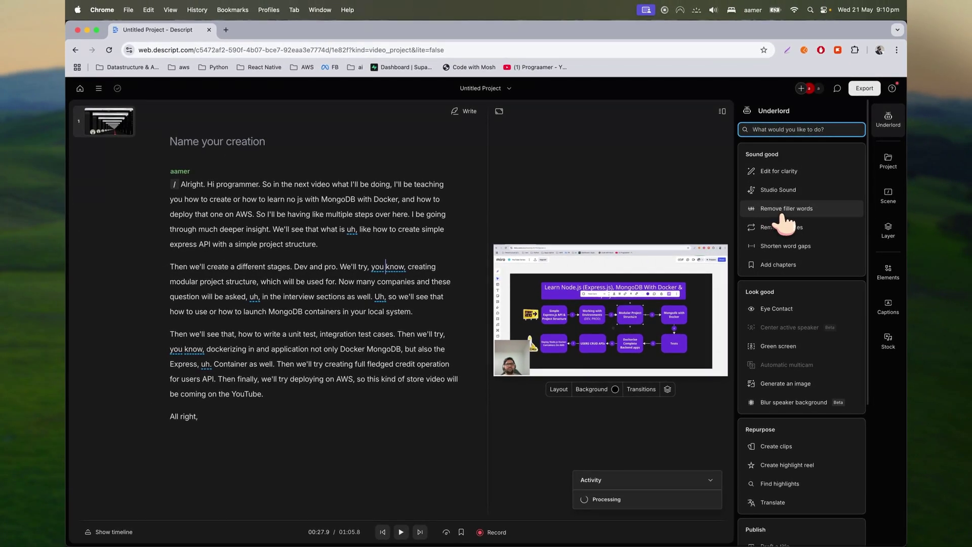
Find all filler words in the script, delete every occurrence, and close the search
{"action": "mouse_move", "coordinate": [781, 216]}
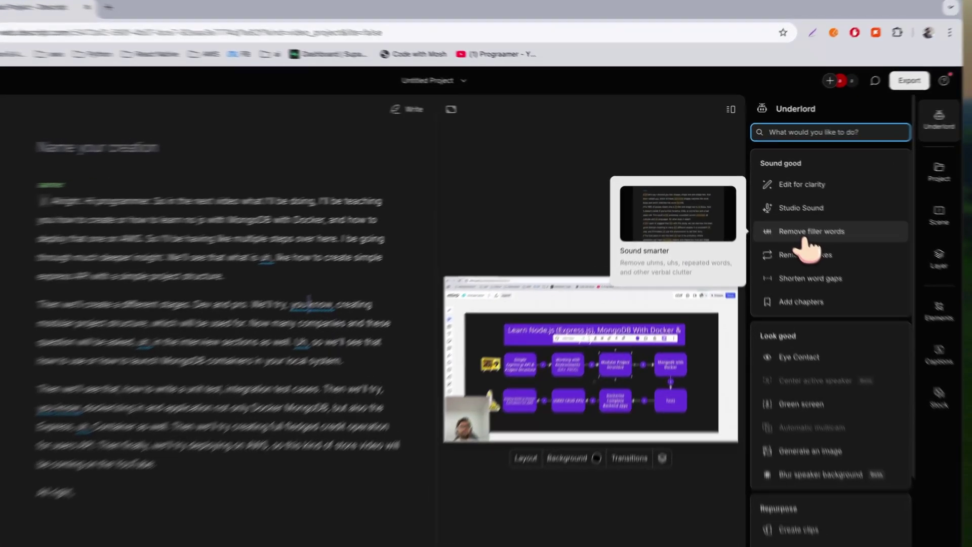
{"action": "left_click", "coordinate": [782, 212]}
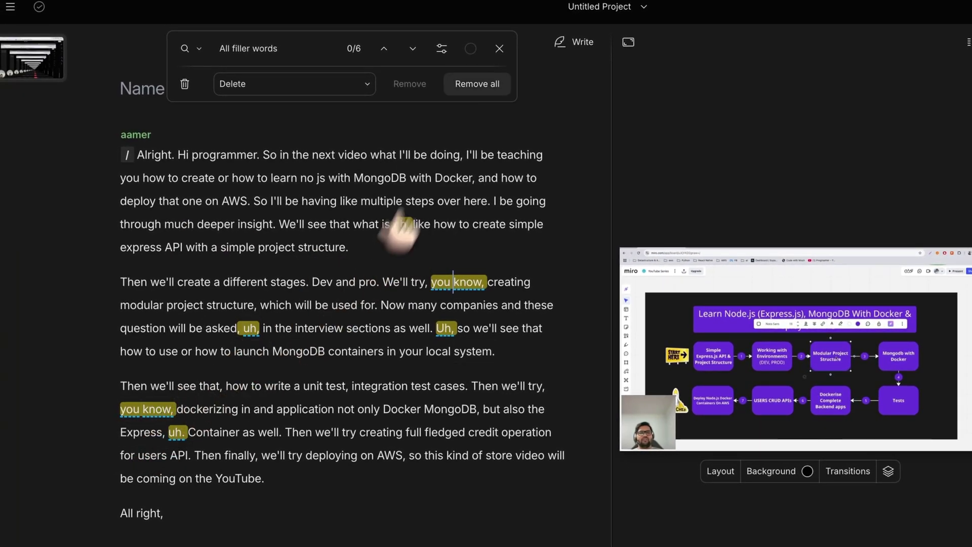
{"action": "left_click", "coordinate": [476, 84]}
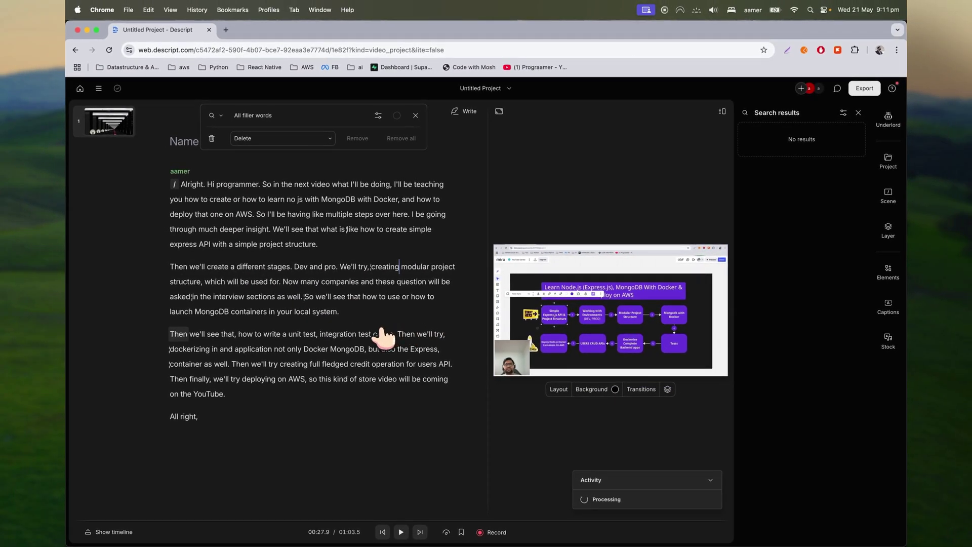
{"action": "left_click", "coordinate": [415, 115]}
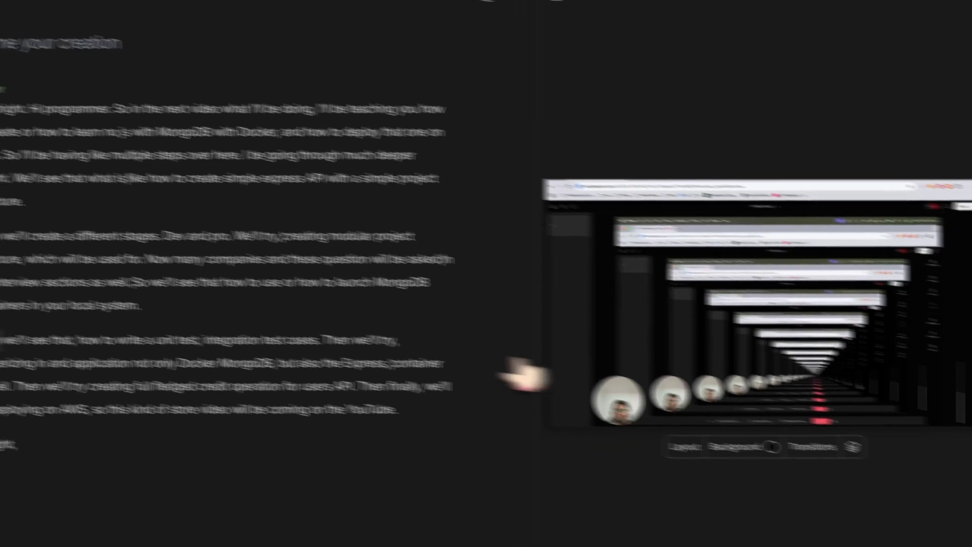
Delete the opening word "Alright." from the script and play the video's new beginning
{"action": "double_click", "coordinate": [191, 146]}
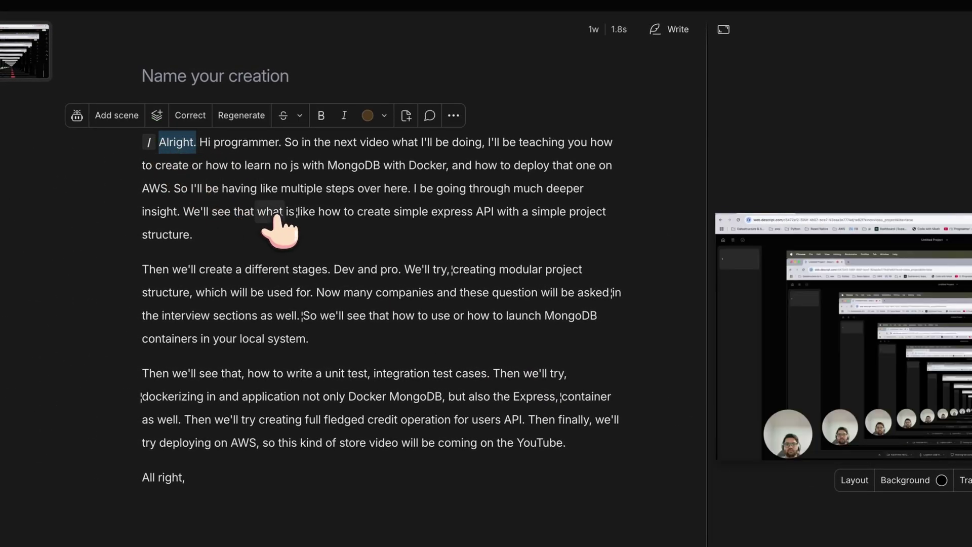
{"action": "key", "text": "BackSpace"}
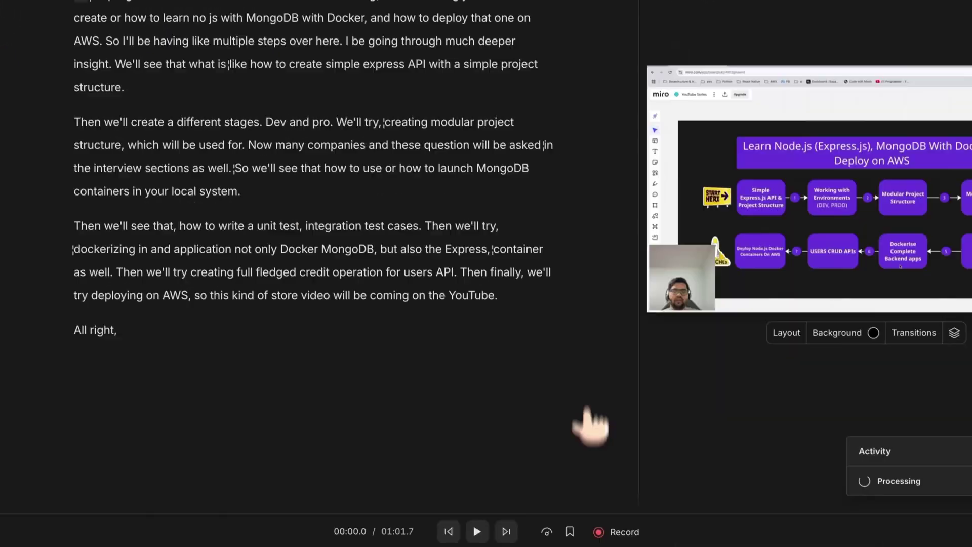
{"action": "left_click", "coordinate": [473, 524]}
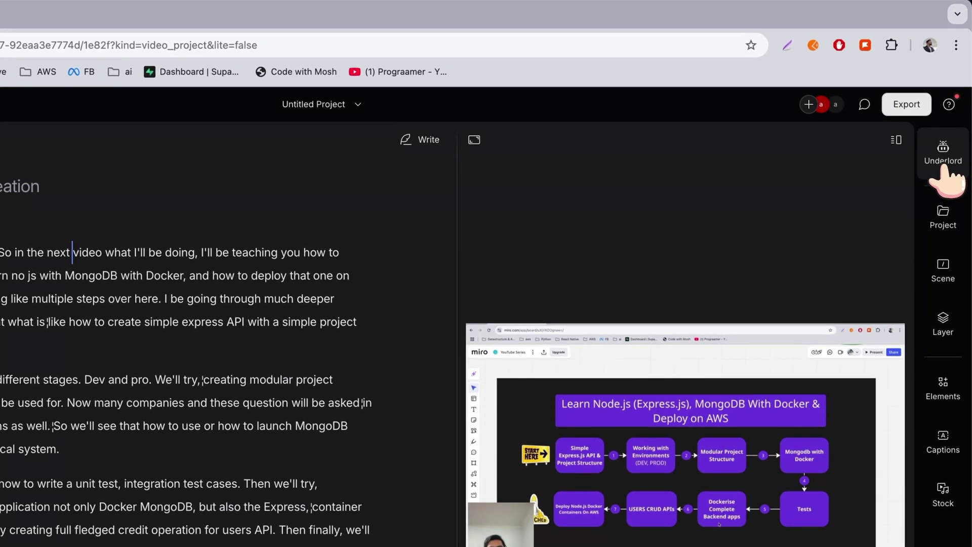
Run Edit for clarity at low edit intensity without AI speech, and remove the ignored text from the script
{"action": "left_click", "coordinate": [942, 152]}
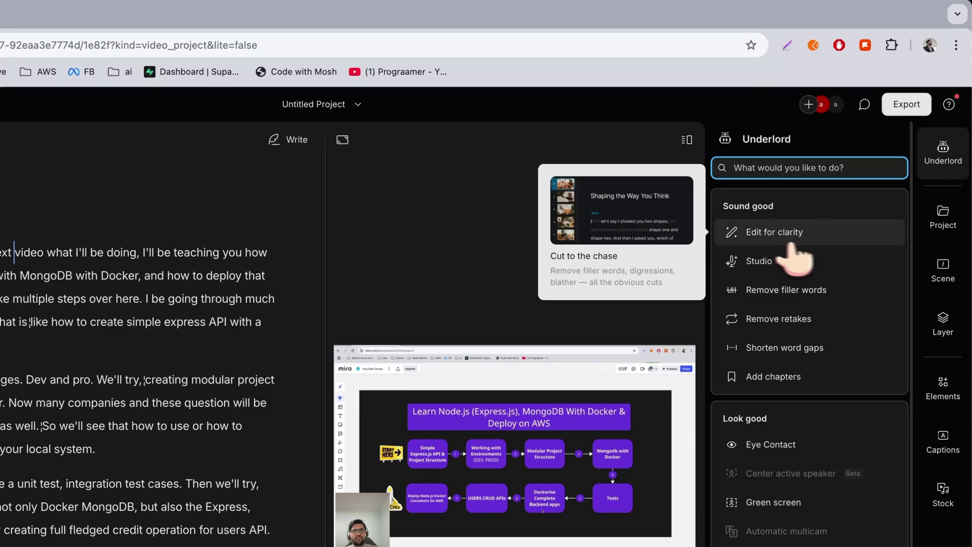
{"action": "left_click", "coordinate": [763, 238]}
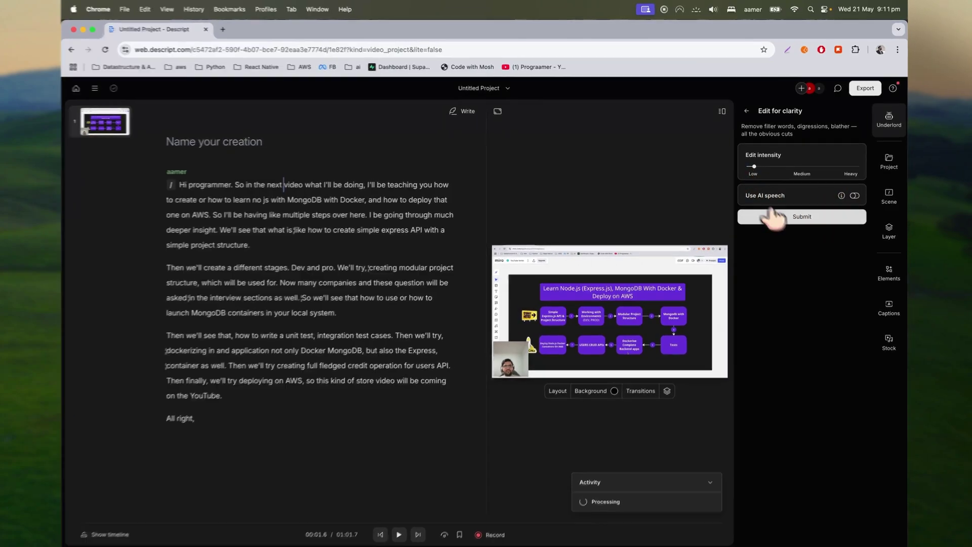
{"action": "left_click", "coordinate": [774, 217]}
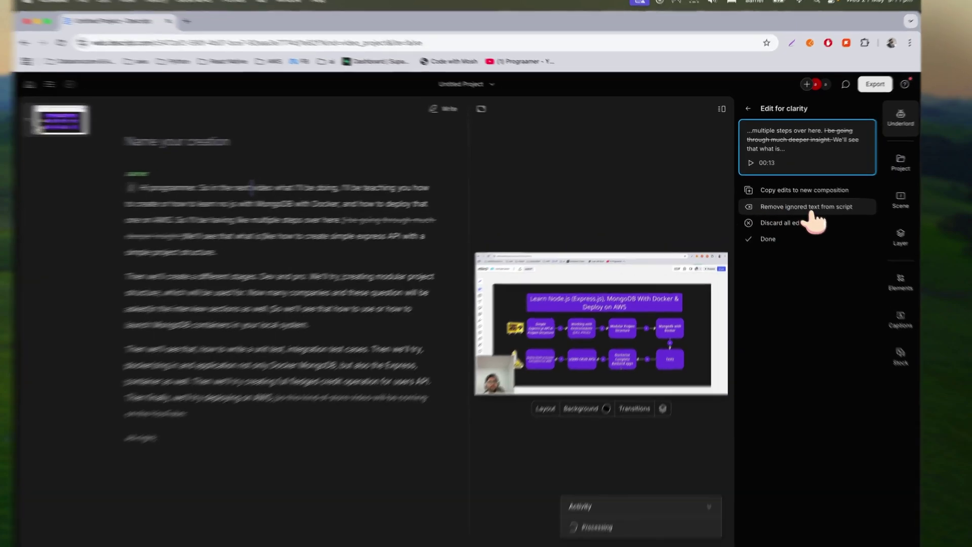
{"action": "left_click", "coordinate": [805, 205]}
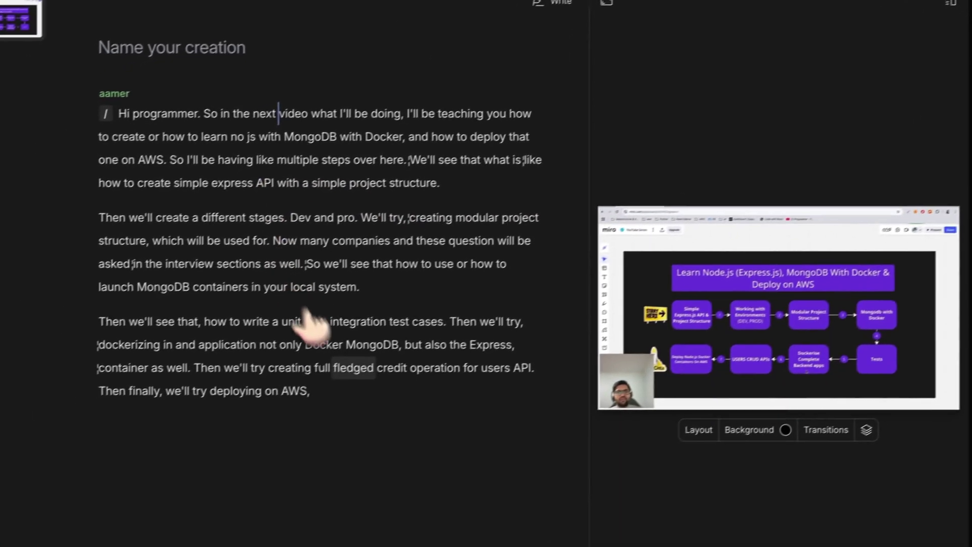
{"action": "left_click_drag", "start_coordinate": [311, 391], "coordinate": [109, 93]}
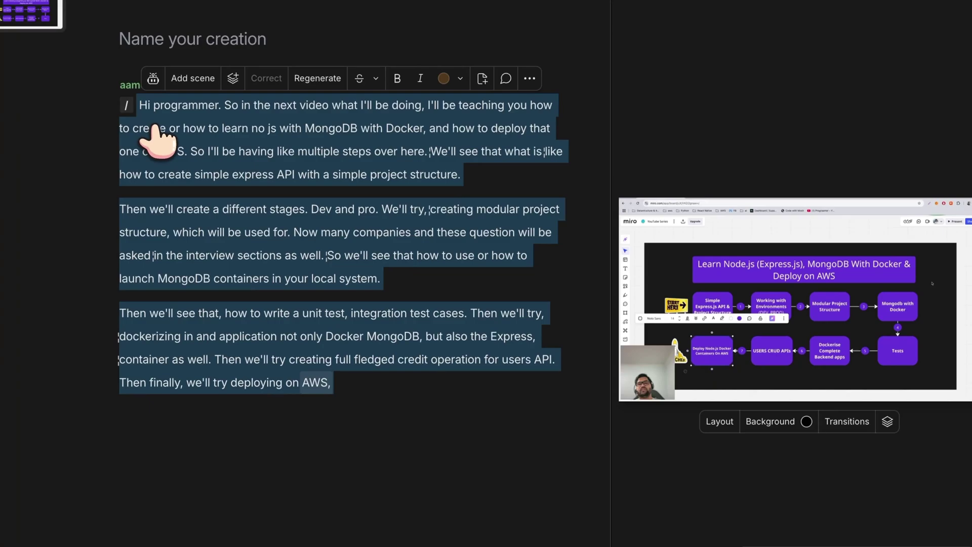
{"action": "left_click", "coordinate": [155, 126]}
{"action": "left_click", "coordinate": [139, 104]}
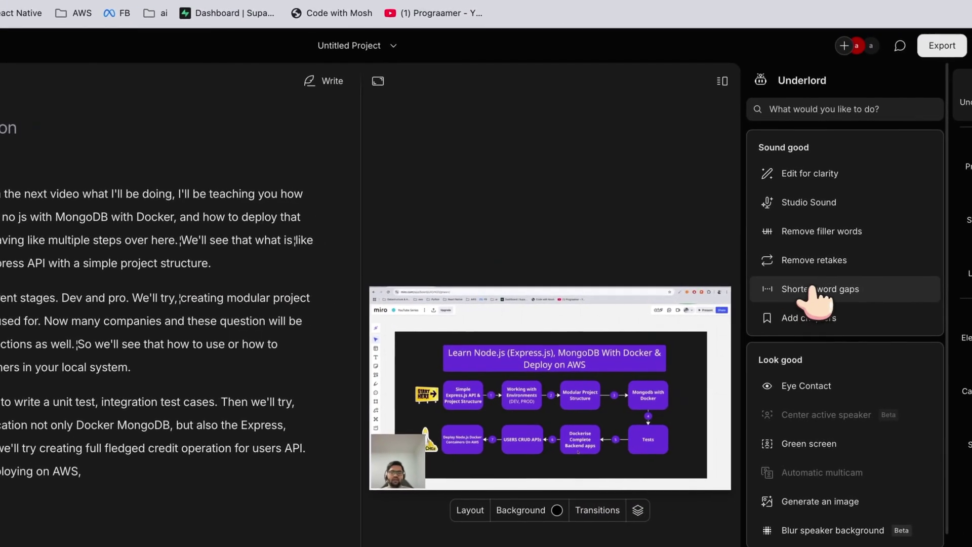
Try to shorten all word gaps longer than 1.5 seconds to 1 second
{"action": "left_click", "coordinate": [812, 290]}
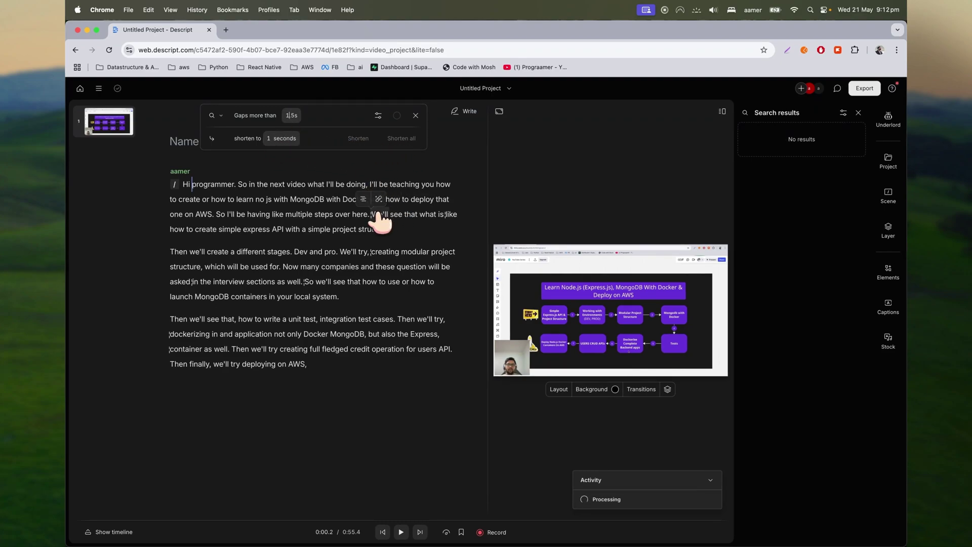
{"action": "left_click", "coordinate": [405, 139]}
View the Remove retakes option among the Underlord AI tools without submitting it, and return to the tool list
{"action": "left_click", "coordinate": [887, 117]}
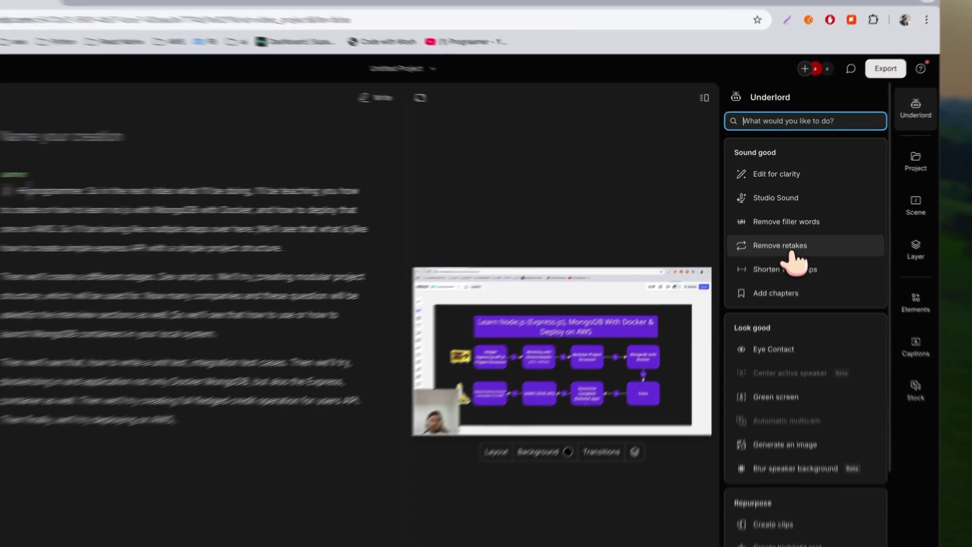
{"action": "left_click", "coordinate": [792, 230]}
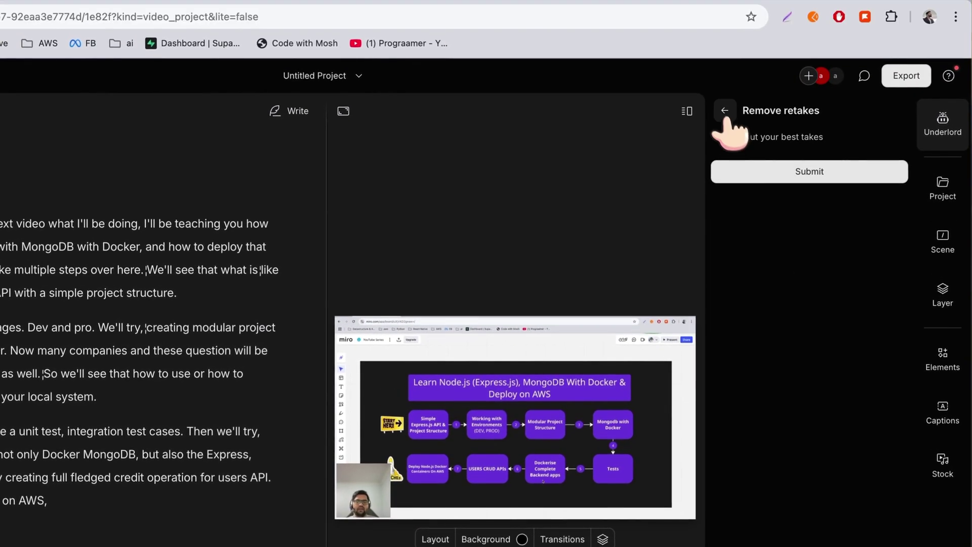
{"action": "left_click", "coordinate": [725, 86]}
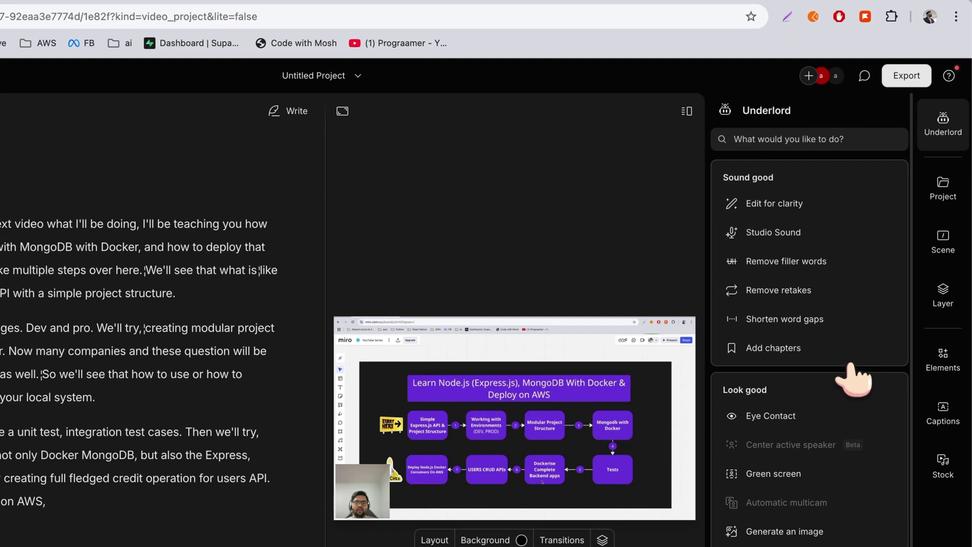
Generate chapters for the video with the number left on Auto, and return to the AI tool list
{"action": "left_click", "coordinate": [779, 354]}
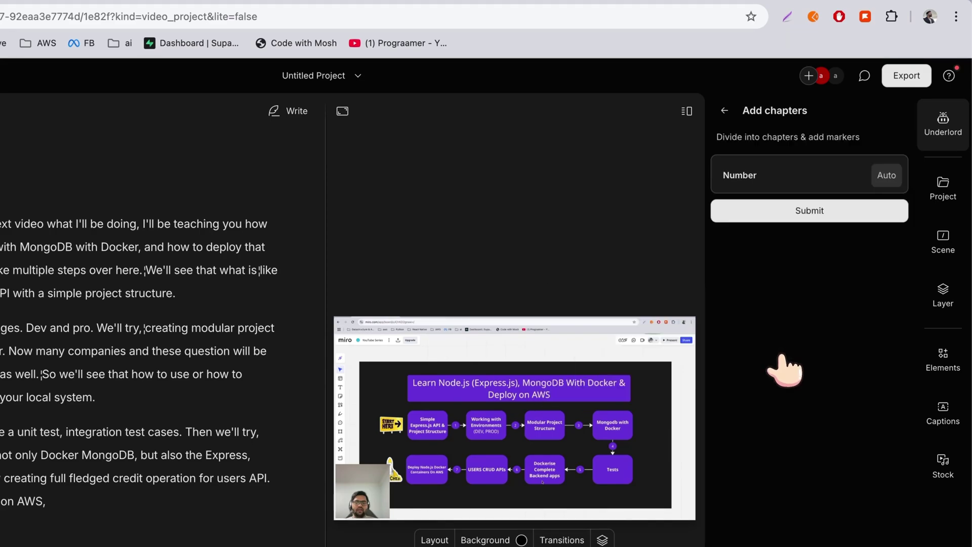
{"action": "left_click", "coordinate": [802, 215]}
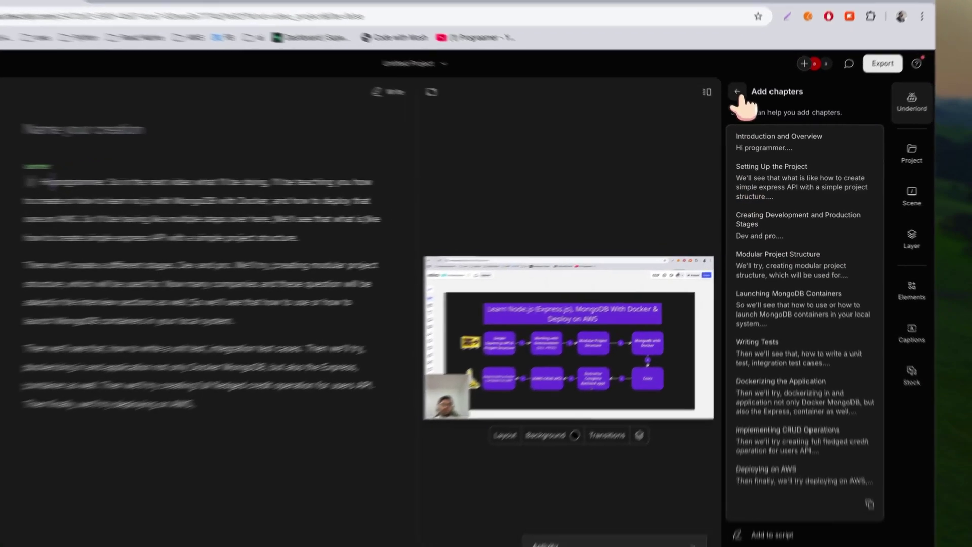
{"action": "left_click", "coordinate": [746, 111]}
{"action": "left_click", "coordinate": [746, 110]}
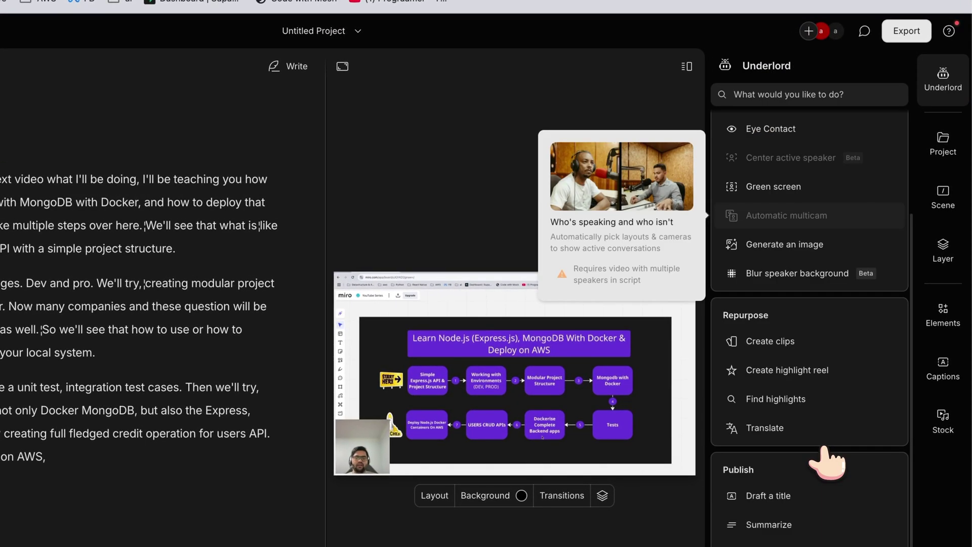
Draft a YouTube description with the custom instructions "give me tags as well and mention important keywords in first 200 characters"
{"action": "scroll", "coordinate": [826, 462], "scroll_direction": "down", "scroll_amount": 2}
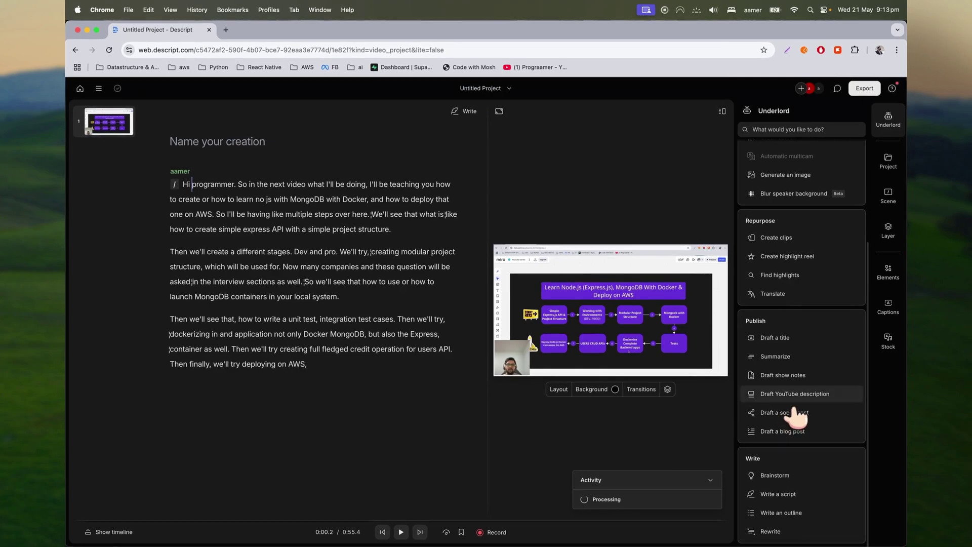
{"action": "mouse_move", "coordinate": [769, 400]}
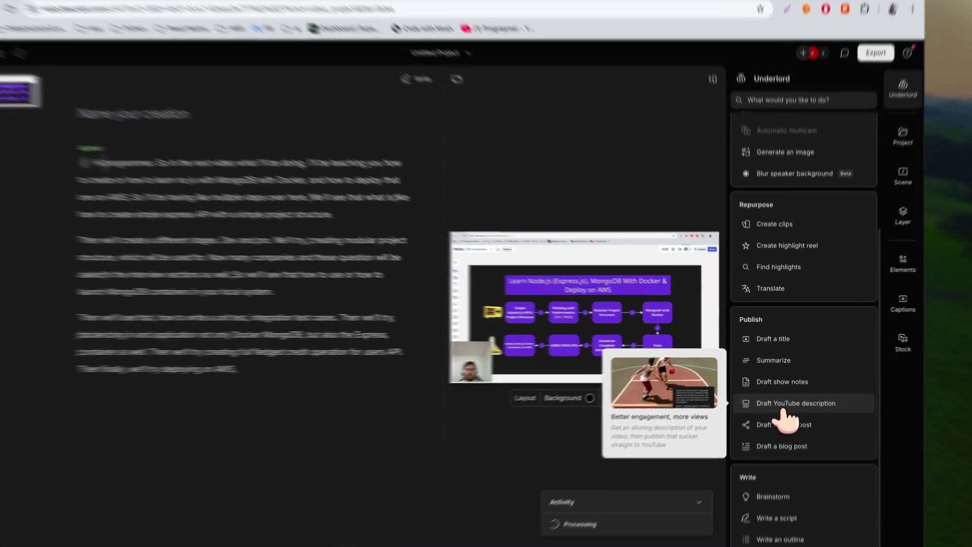
{"action": "left_click", "coordinate": [785, 400]}
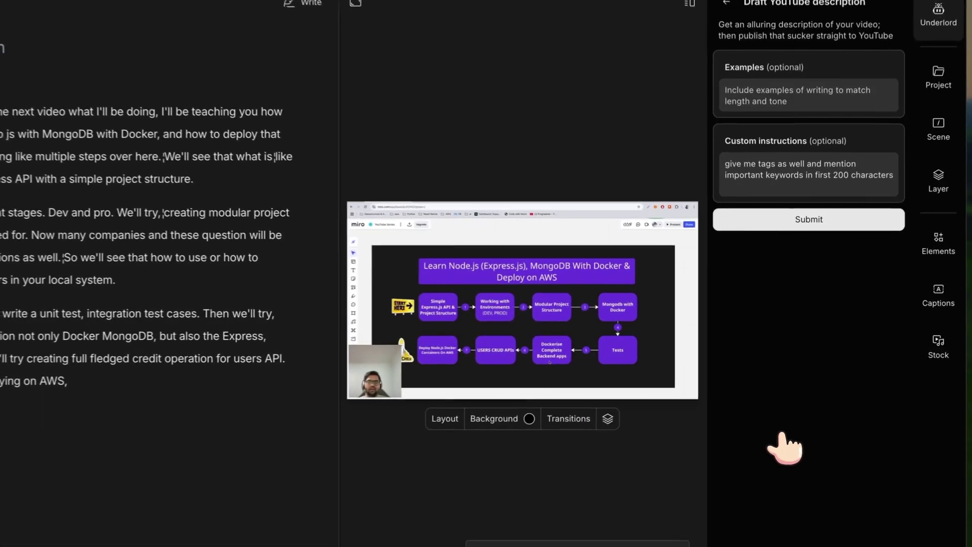
{"action": "left_click", "coordinate": [750, 160]}
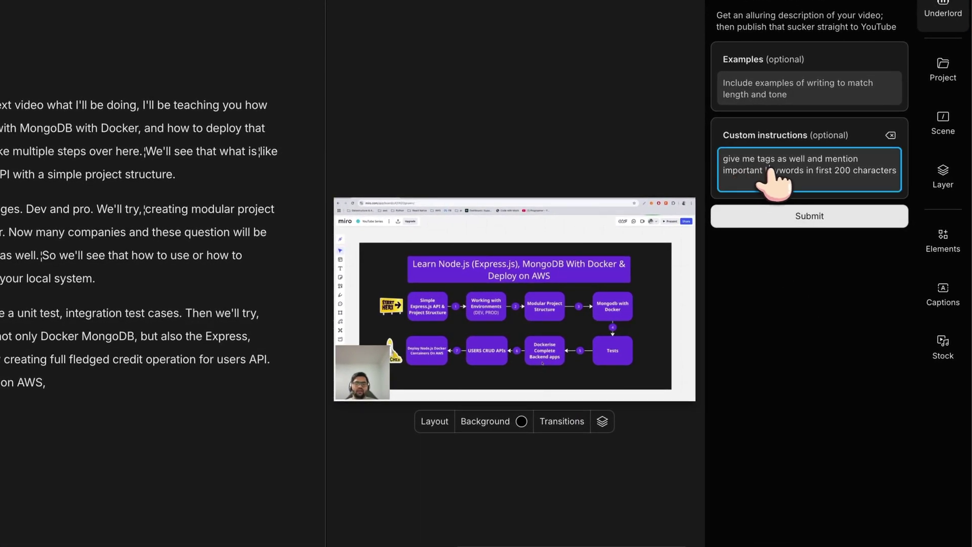
{"action": "left_click_drag", "start_coordinate": [807, 159], "coordinate": [821, 171]}
{"action": "left_click", "coordinate": [776, 183]}
{"action": "left_click", "coordinate": [841, 215]}
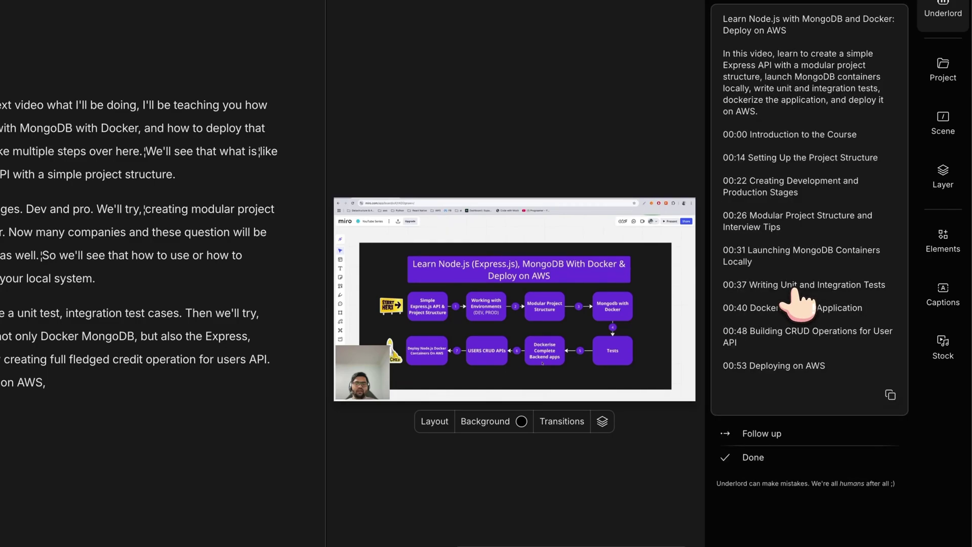
Highlight the chapter timestamps in the drafted YouTube description to review them, and return to the AI tool list
{"action": "left_click_drag", "start_coordinate": [796, 296], "coordinate": [722, 144]}
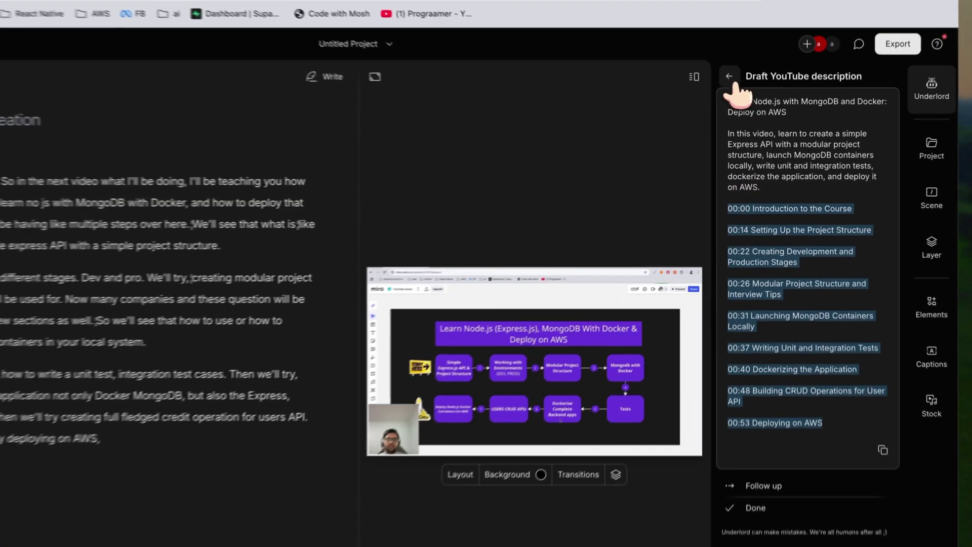
{"action": "left_click", "coordinate": [746, 110]}
{"action": "left_click", "coordinate": [746, 111]}
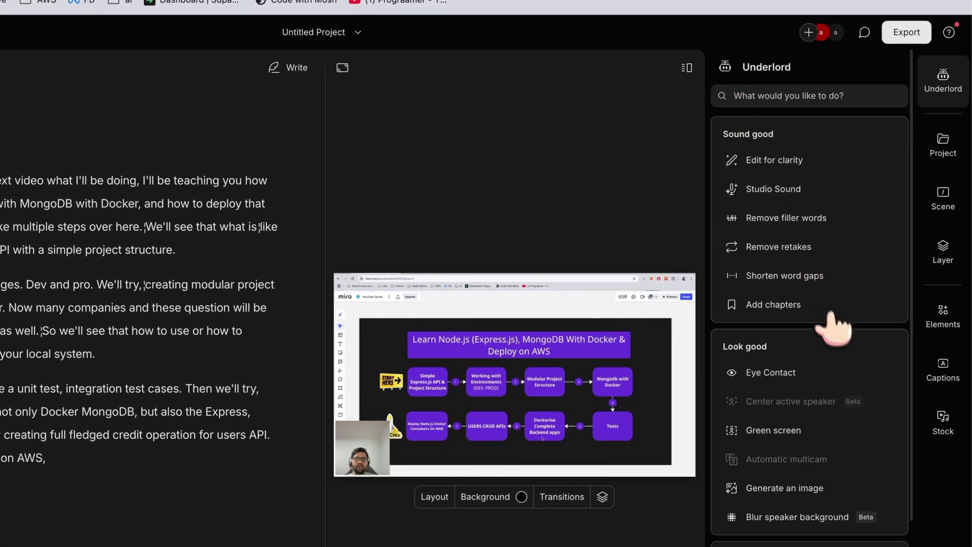
Open the Eye Contact tool, view the camera layer's properties, and go back to browse the Underlord AI tools
{"action": "scroll", "coordinate": [840, 415], "scroll_direction": "down", "scroll_amount": 2}
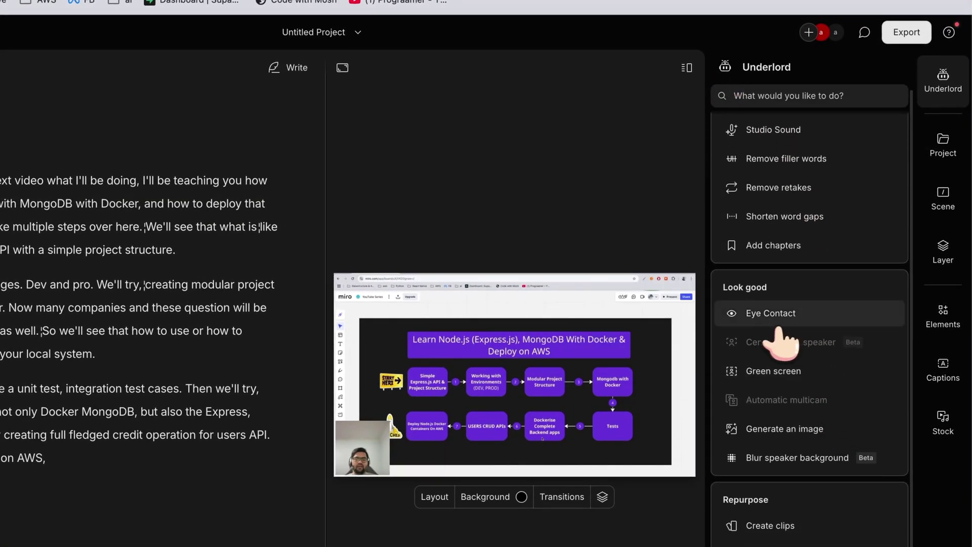
{"action": "left_click", "coordinate": [784, 342]}
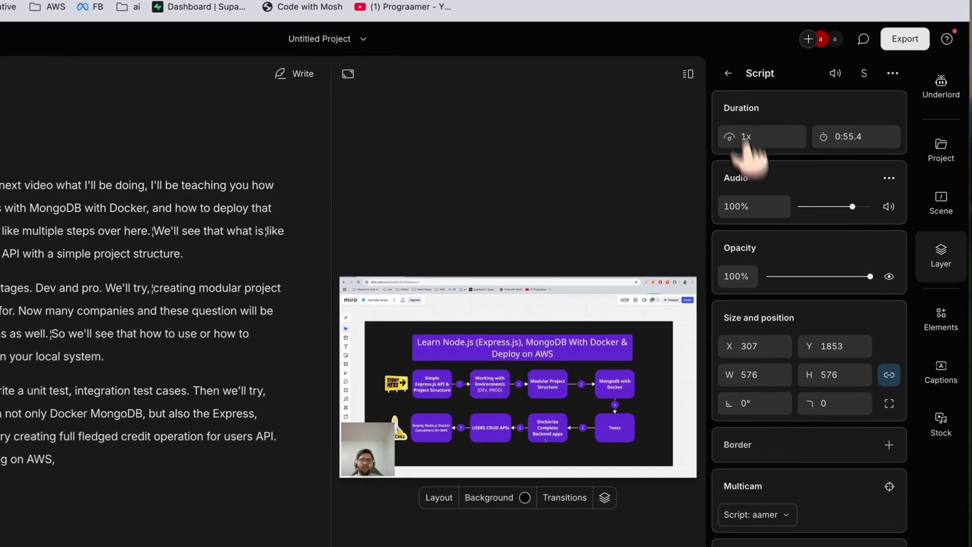
{"action": "left_click", "coordinate": [748, 110]}
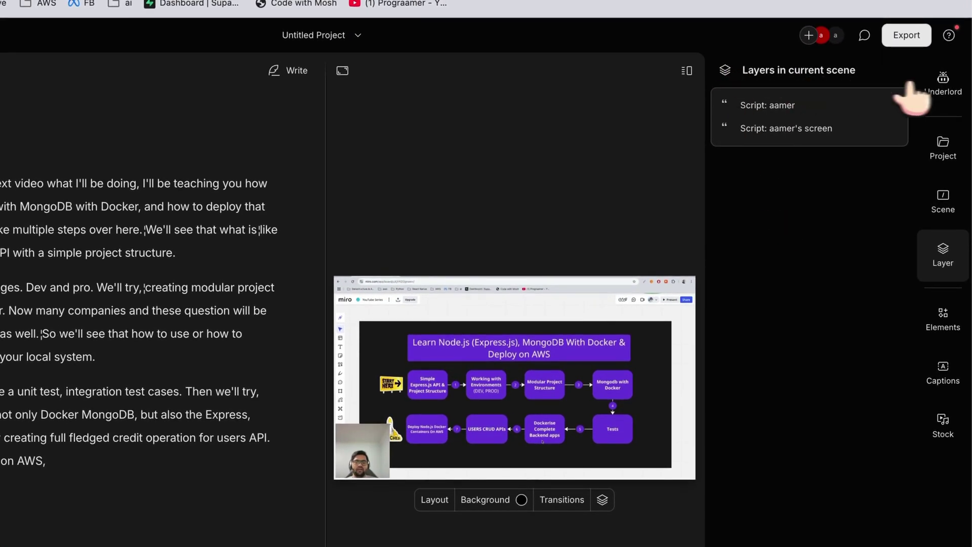
{"action": "left_click", "coordinate": [940, 85]}
{"action": "scroll", "coordinate": [855, 400], "scroll_direction": "down", "scroll_amount": 2}
{"action": "mouse_move", "coordinate": [833, 389]}
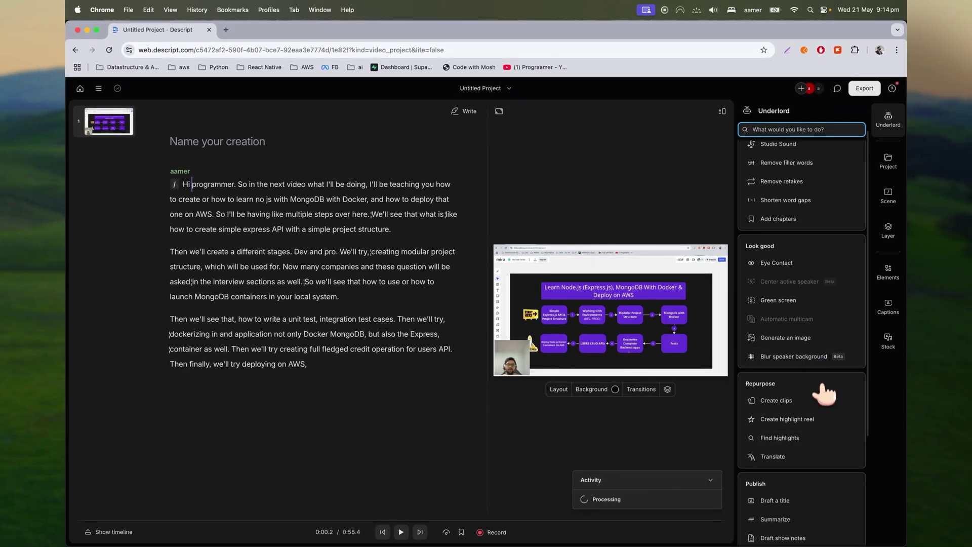
Draft a social post promoting the video with Underlord, and return to the AI tool list
{"action": "mouse_move", "coordinate": [808, 438]}
{"action": "scroll", "coordinate": [810, 445], "scroll_direction": "down", "scroll_amount": 1}
{"action": "scroll", "coordinate": [813, 455], "scroll_direction": "down", "scroll_amount": 5}
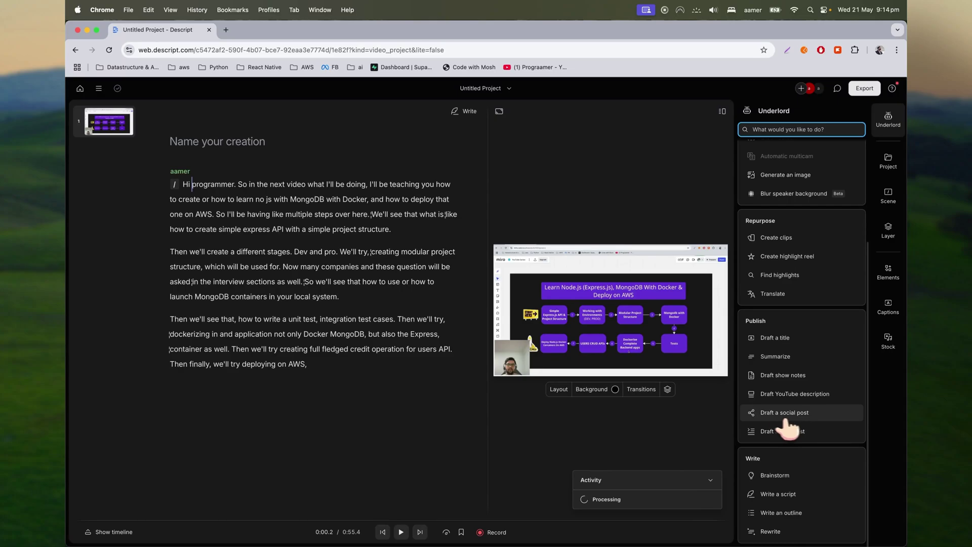
{"action": "mouse_move", "coordinate": [770, 419]}
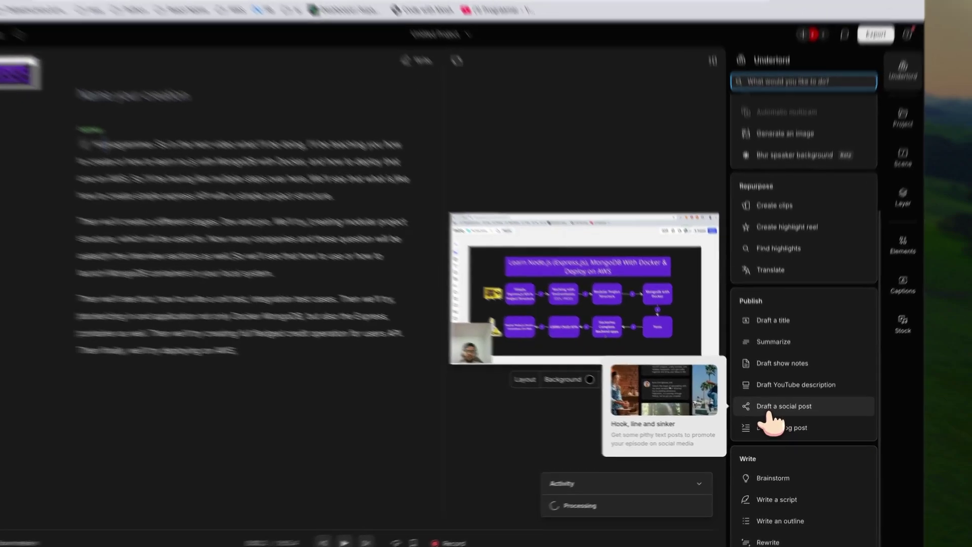
{"action": "left_click", "coordinate": [770, 418]}
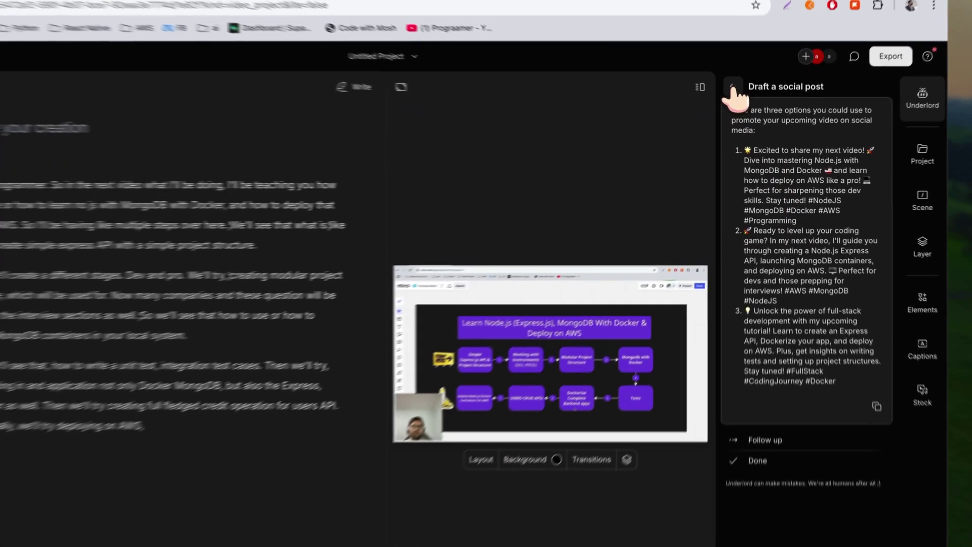
{"action": "left_click", "coordinate": [746, 110]}
{"action": "left_click", "coordinate": [746, 111]}
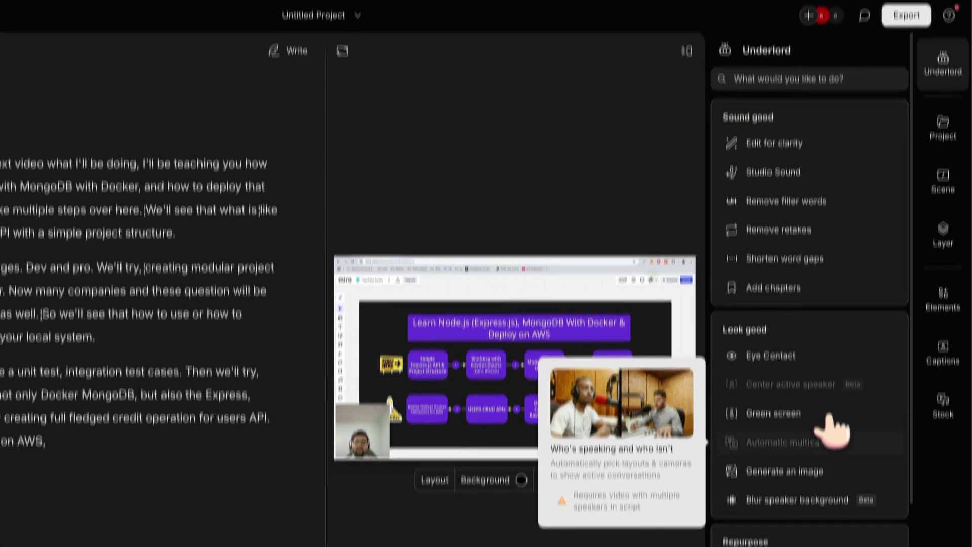
Create a highlight reel from the video with Underlord, and return to the AI tool list
{"action": "scroll", "coordinate": [830, 435], "scroll_direction": "down", "scroll_amount": 3}
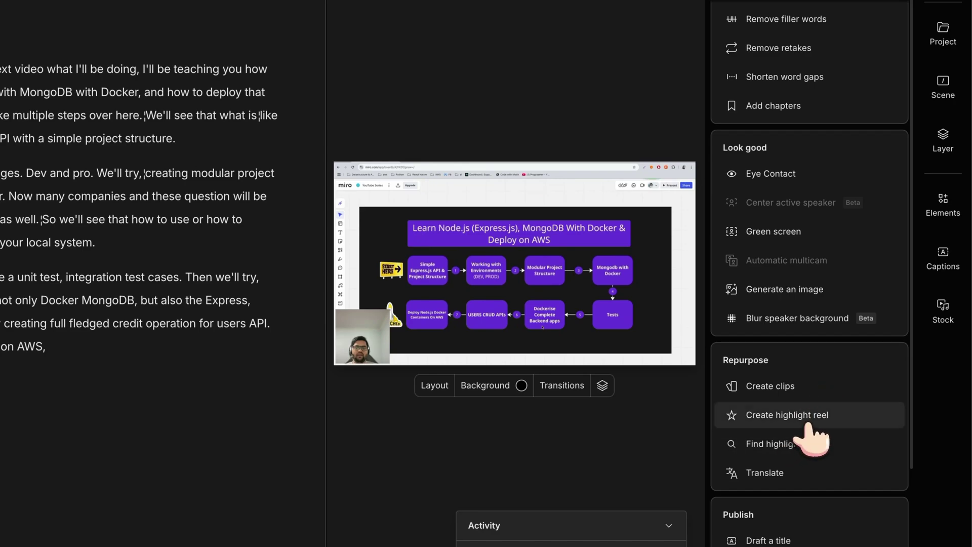
{"action": "left_click", "coordinate": [812, 413]}
{"action": "left_click", "coordinate": [809, 252]}
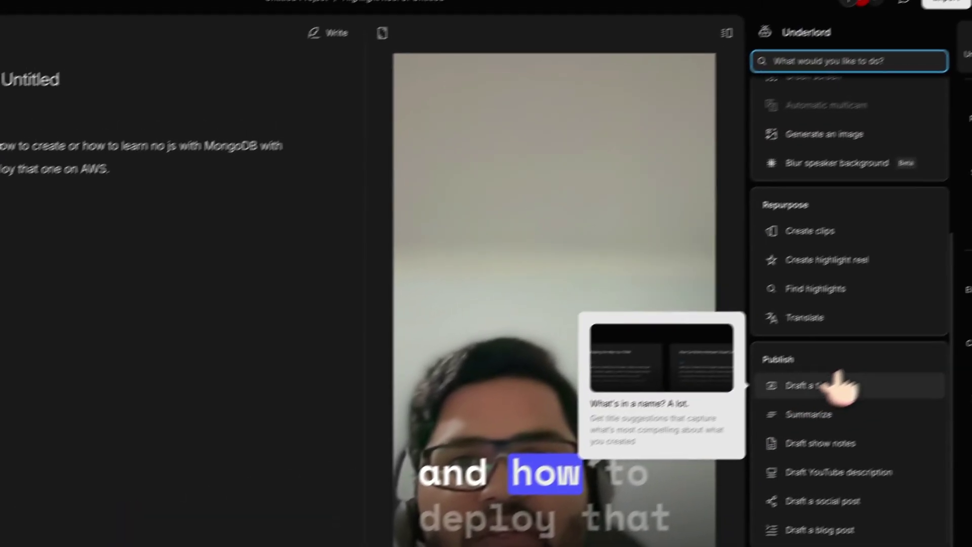
{"action": "left_click", "coordinate": [832, 385]}
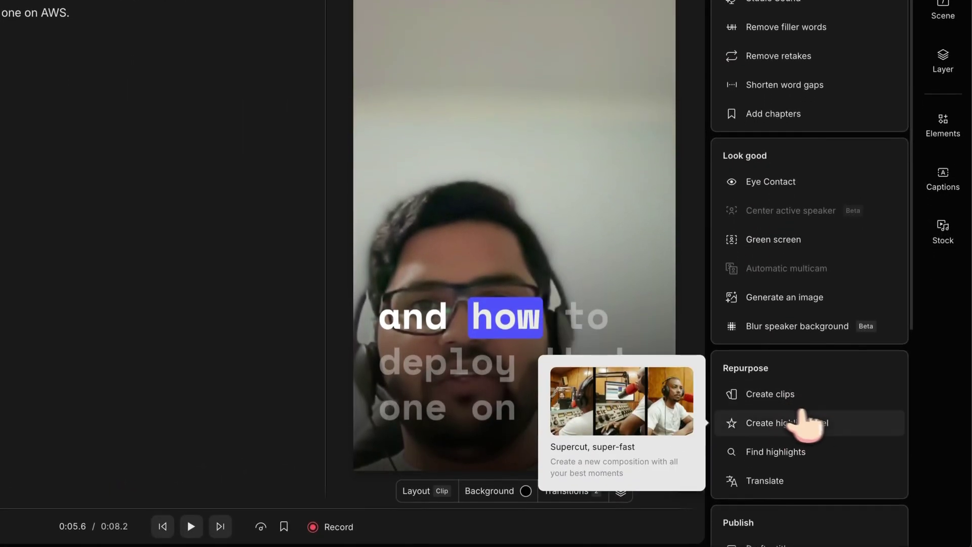
{"action": "scroll", "coordinate": [782, 506], "scroll_direction": "down", "scroll_amount": 3}
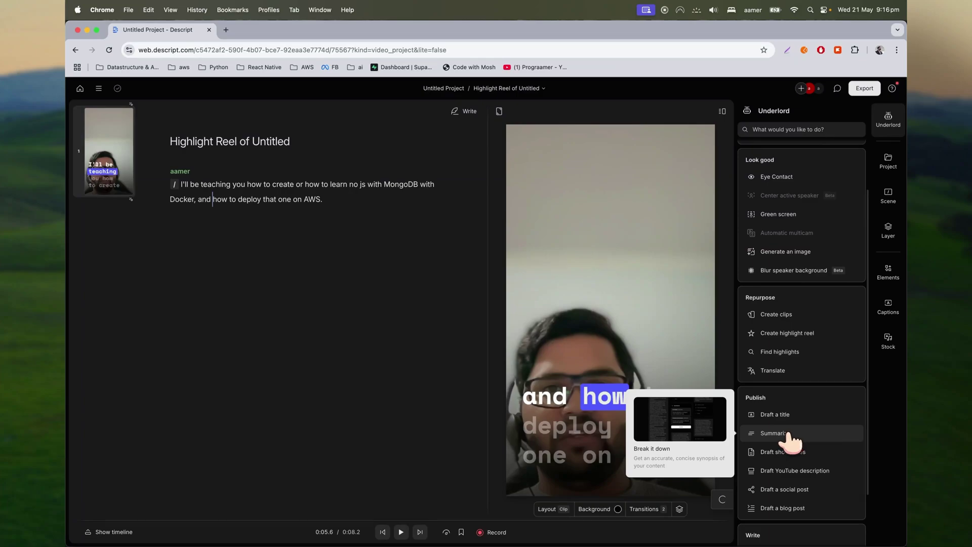
{"action": "scroll", "coordinate": [788, 435], "scroll_direction": "down", "scroll_amount": 1}
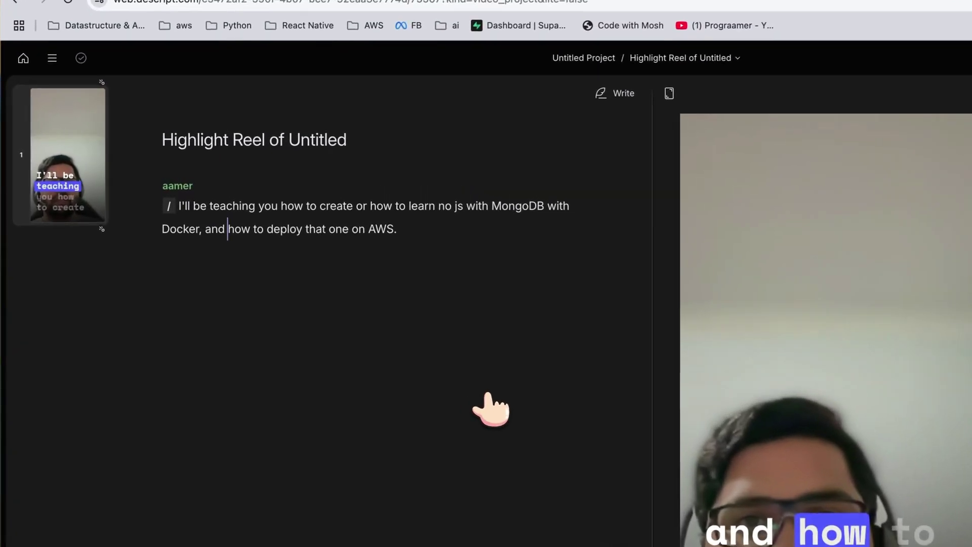
Return to the home page and start the AI video maker with the option to generate from a prompt
{"action": "left_click", "coordinate": [23, 58]}
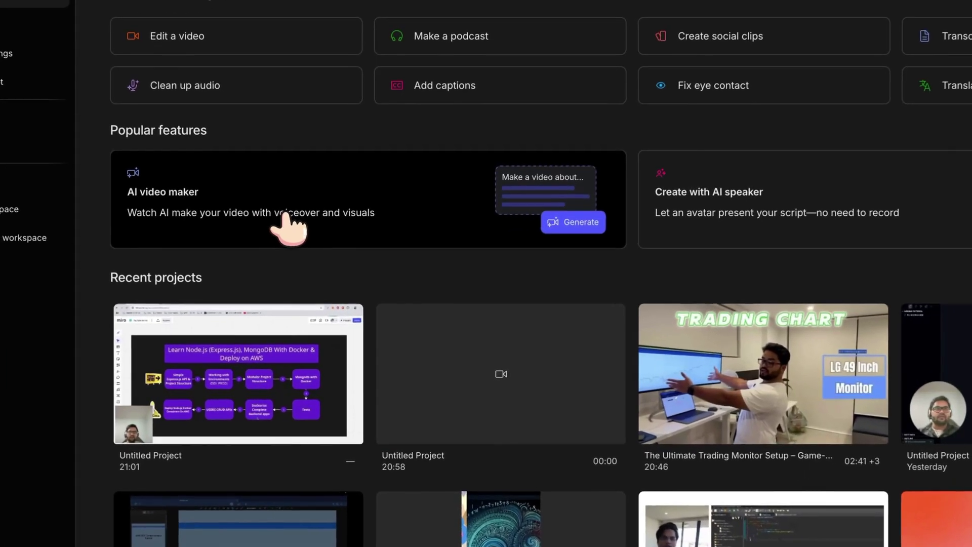
{"action": "left_click", "coordinate": [317, 284]}
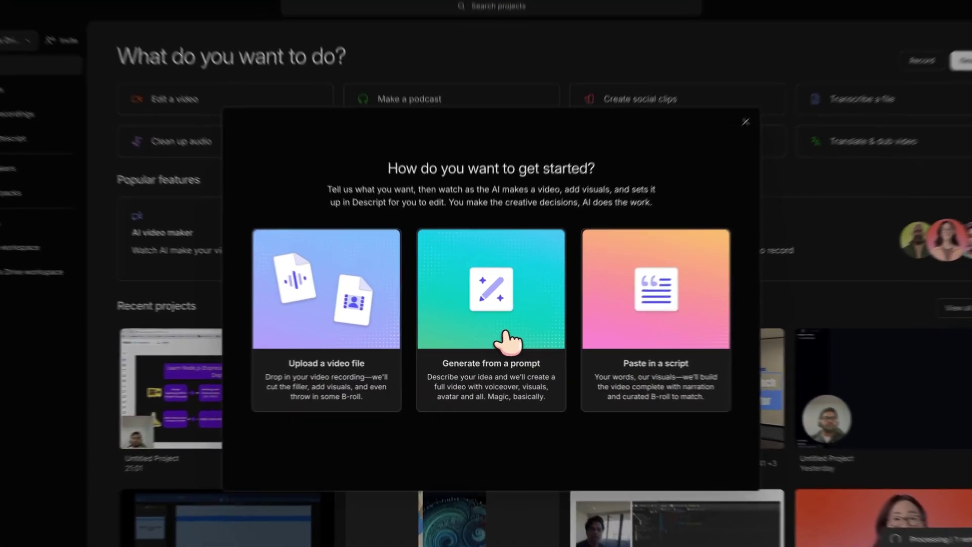
{"action": "left_click", "coordinate": [494, 340]}
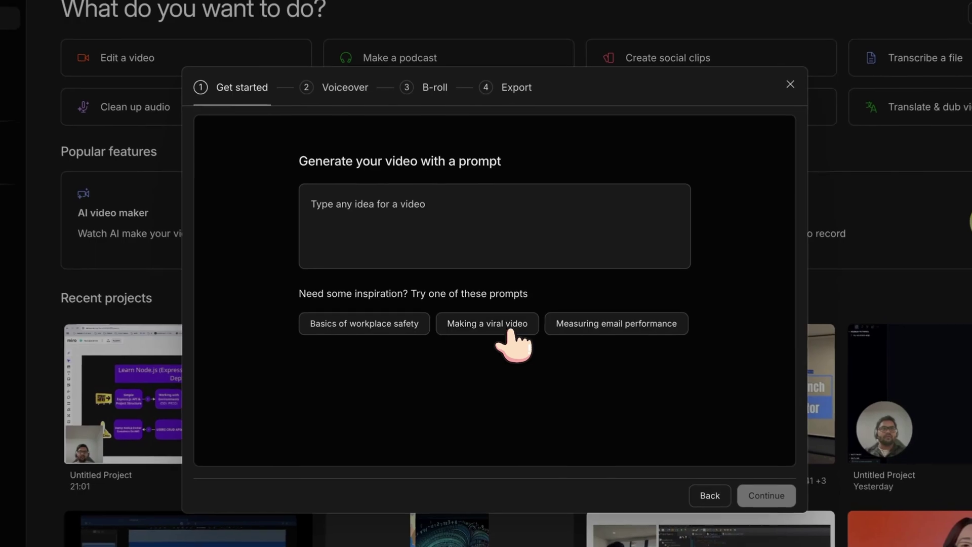
Enter "what is Docker, can you explain me with example." as the idea for the generated video
{"action": "left_click", "coordinate": [442, 220]}
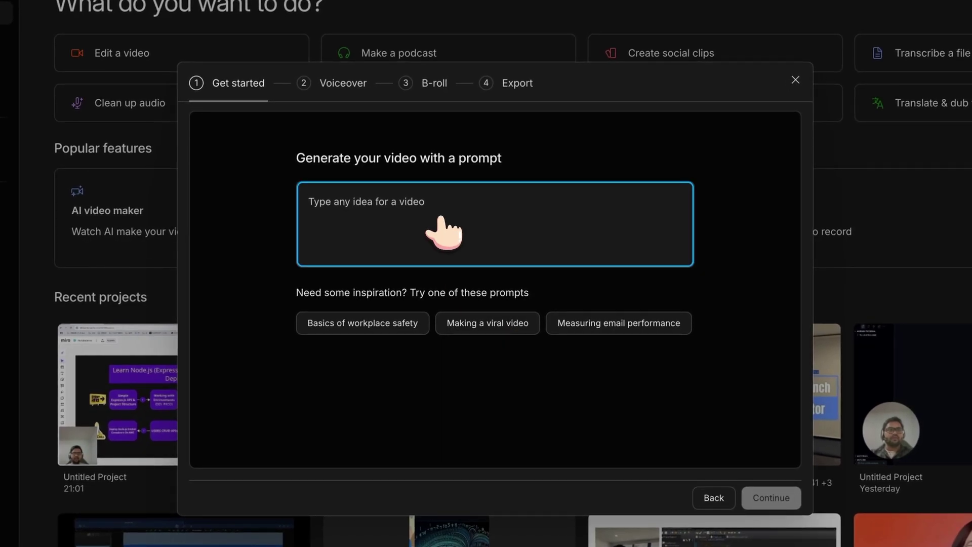
{"action": "type", "text": "what is Docker, can you give m"}
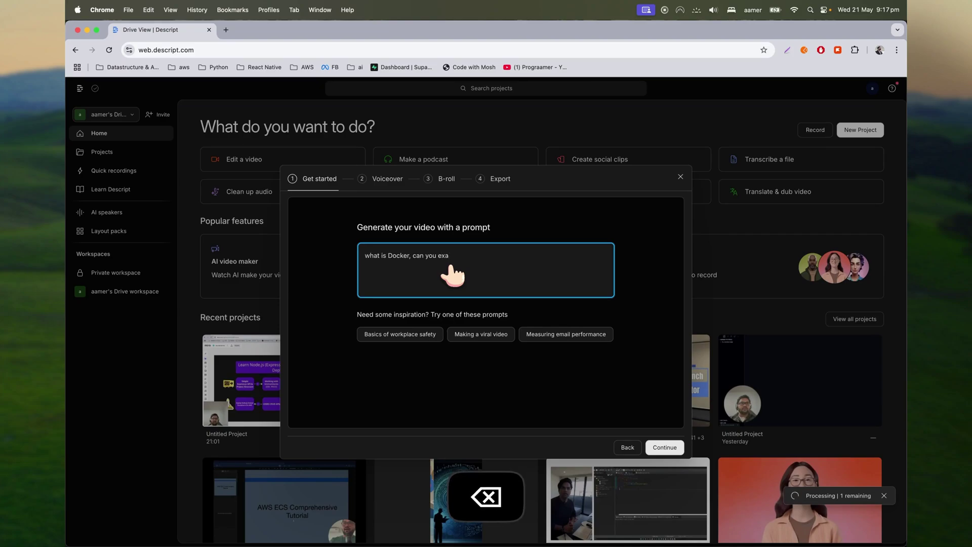
{"action": "type", "text": "with example."}
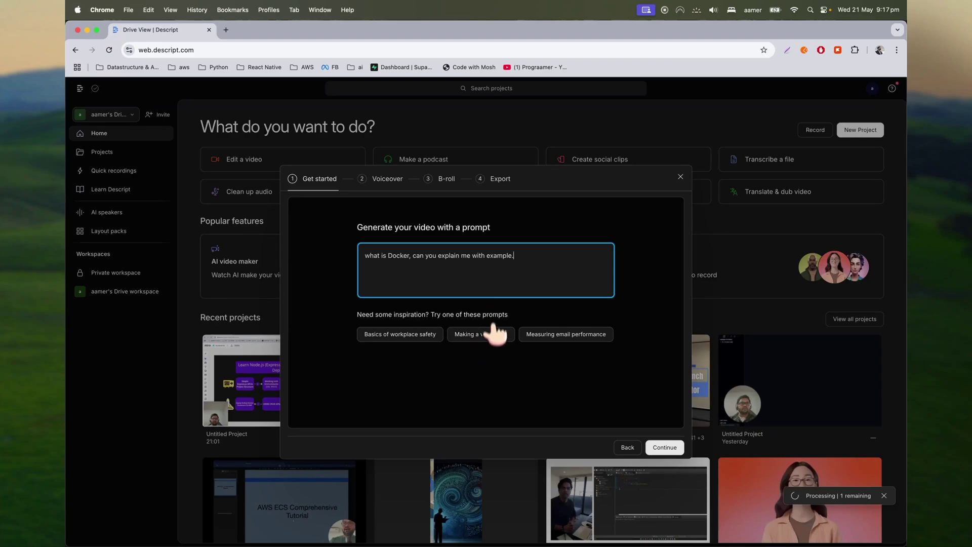
Generate the video script from the suggested prompt "Making a viral video", and accept the voiceover options with no avatar
{"action": "left_click", "coordinate": [470, 334]}
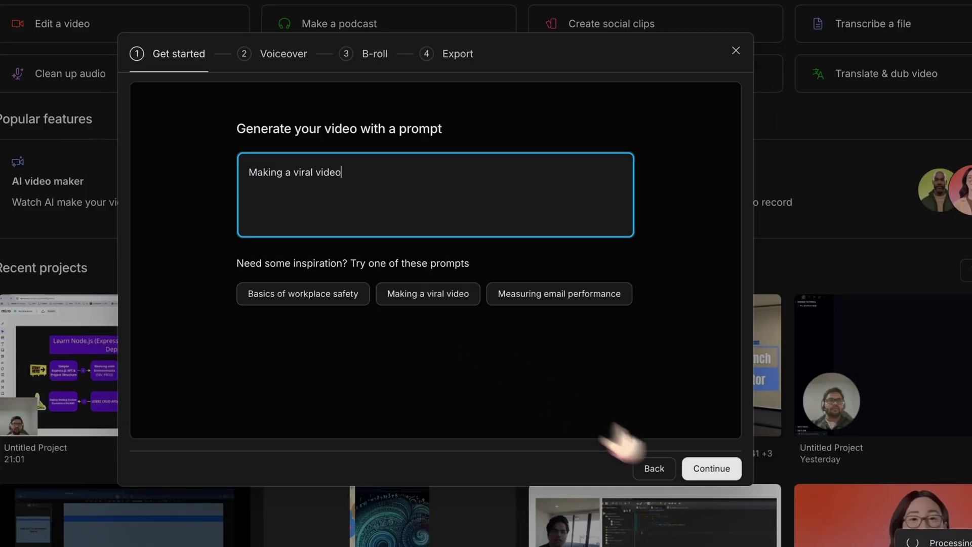
{"action": "left_click", "coordinate": [664, 447]}
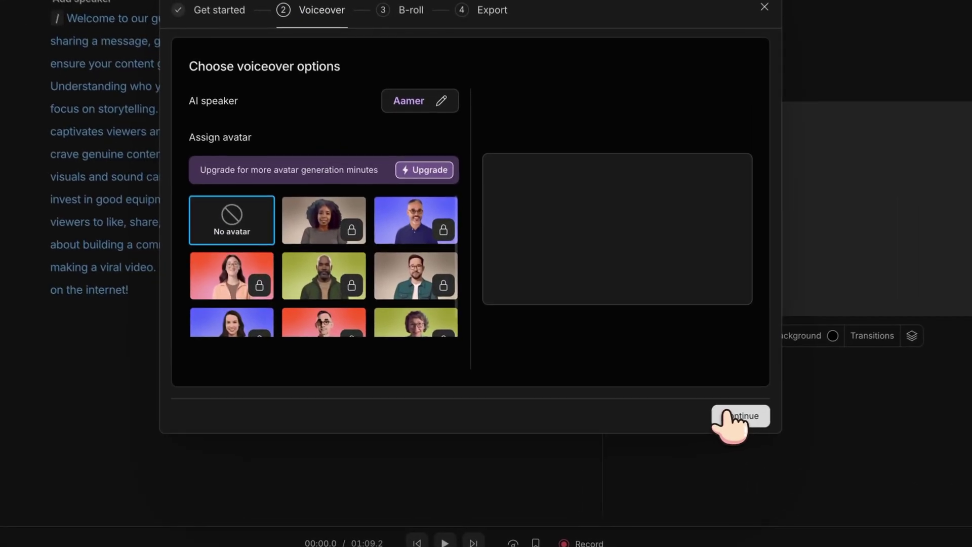
{"action": "left_click", "coordinate": [665, 446]}
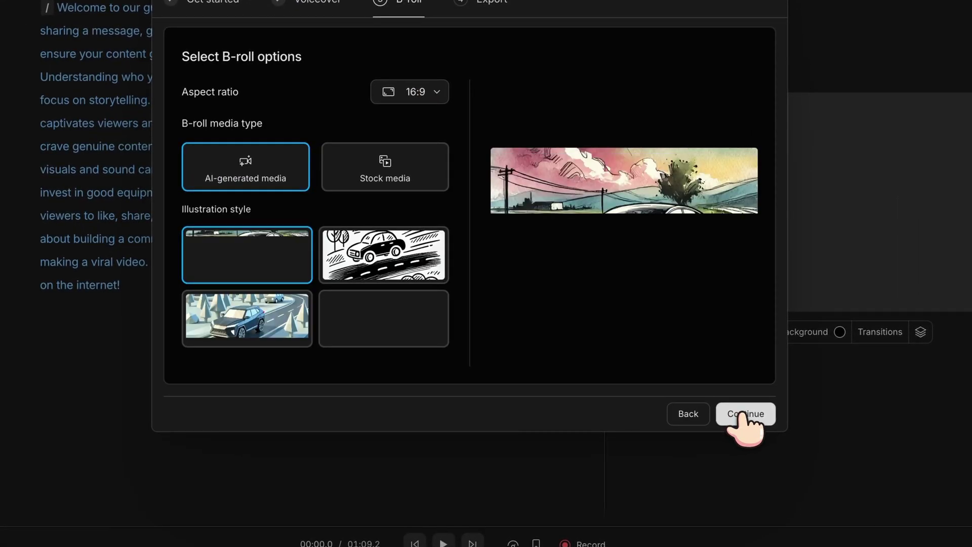
Try the clay-like illustration style, settle on the watercolour car sketch style for the 16:9 AI-generated B-roll, and generate the video
{"action": "left_click", "coordinate": [389, 311]}
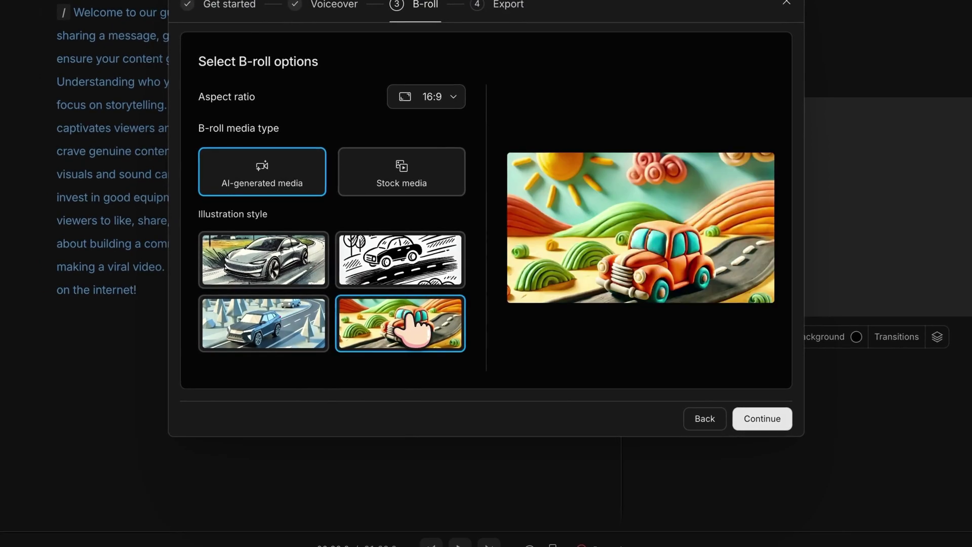
{"action": "left_click", "coordinate": [282, 267]}
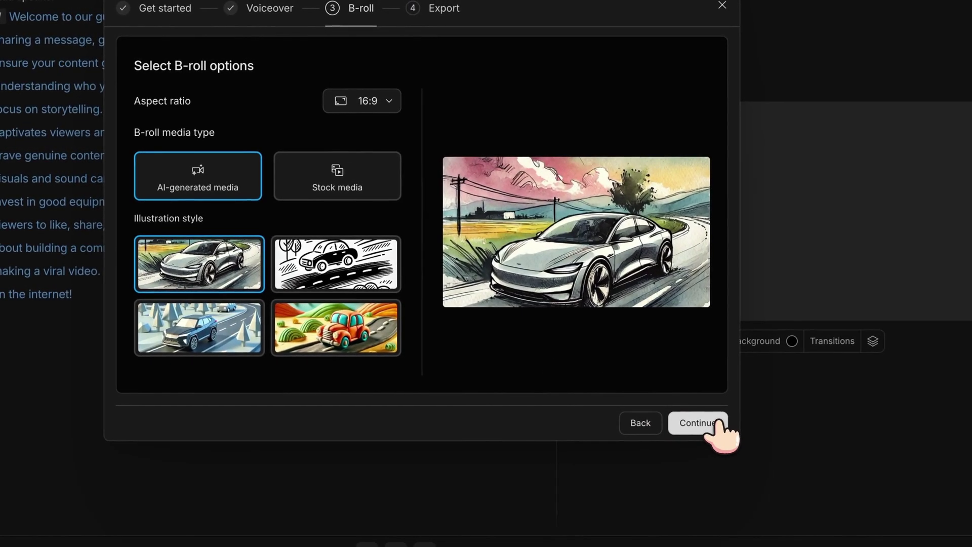
{"action": "left_click", "coordinate": [775, 419]}
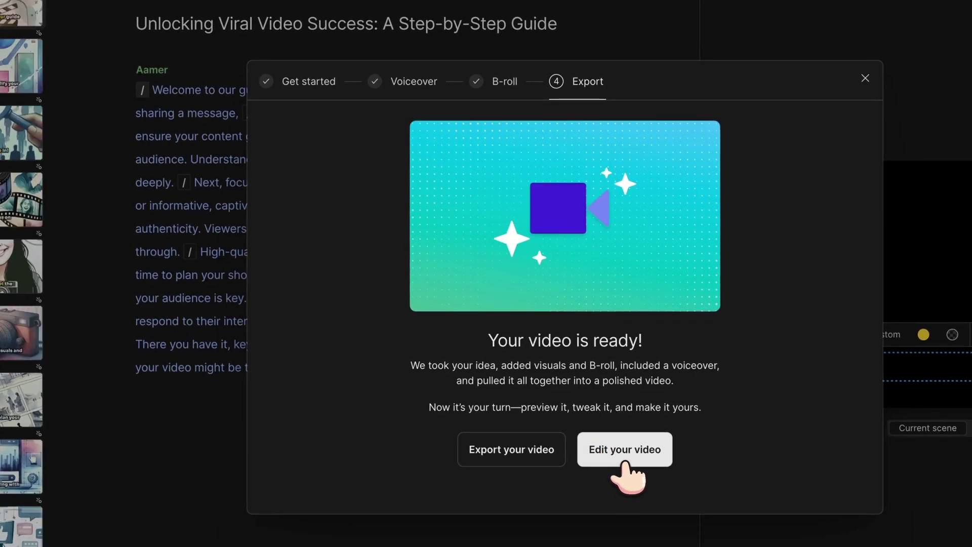
Open the generated viral video guide for editing and play it from the first scene
{"action": "left_click", "coordinate": [626, 462]}
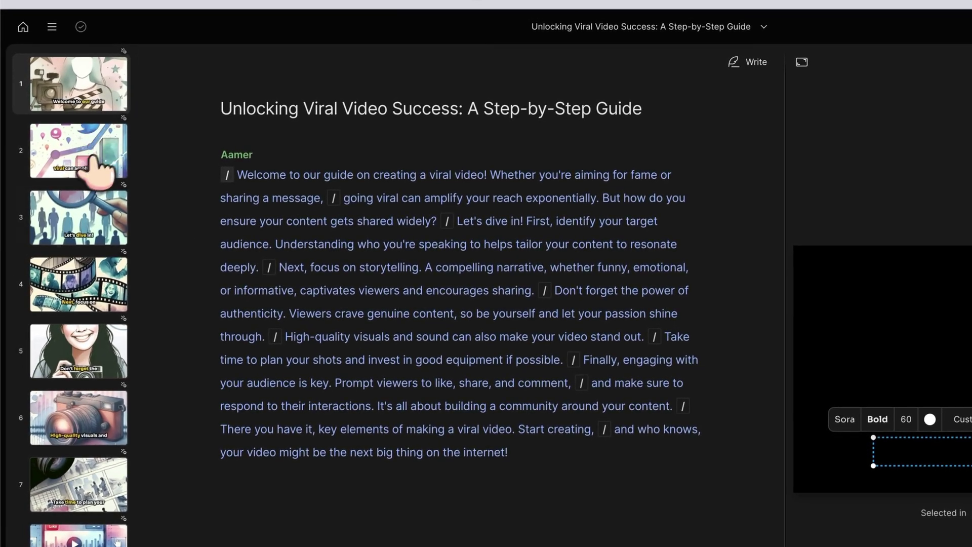
{"action": "left_click", "coordinate": [101, 99]}
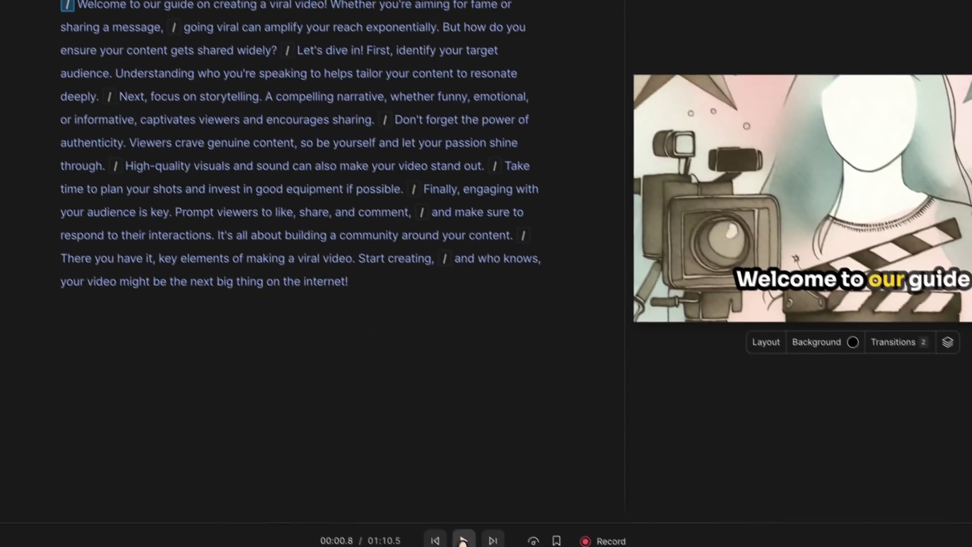
{"action": "left_click", "coordinate": [462, 537]}
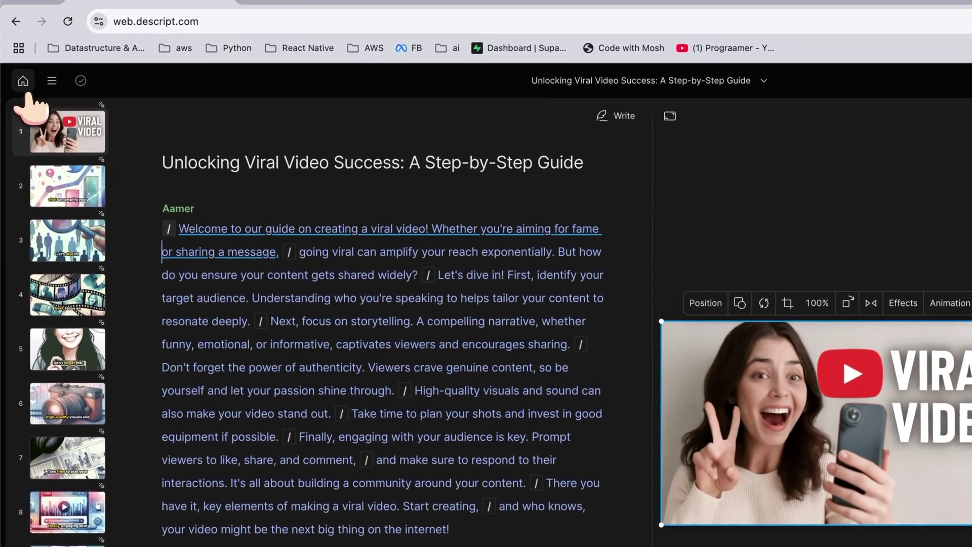
Return to the home page and start a new video editing project
{"action": "left_click", "coordinate": [80, 88]}
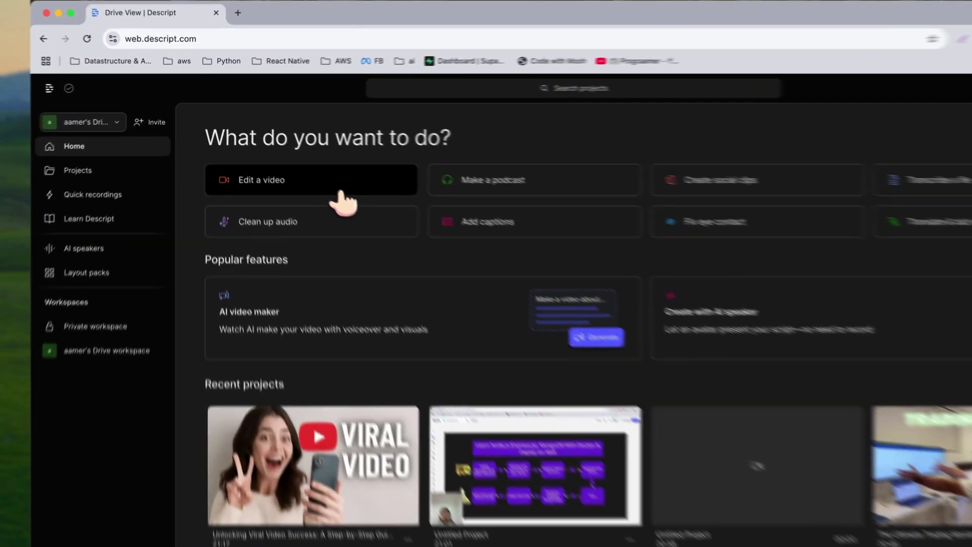
{"action": "left_click", "coordinate": [306, 170]}
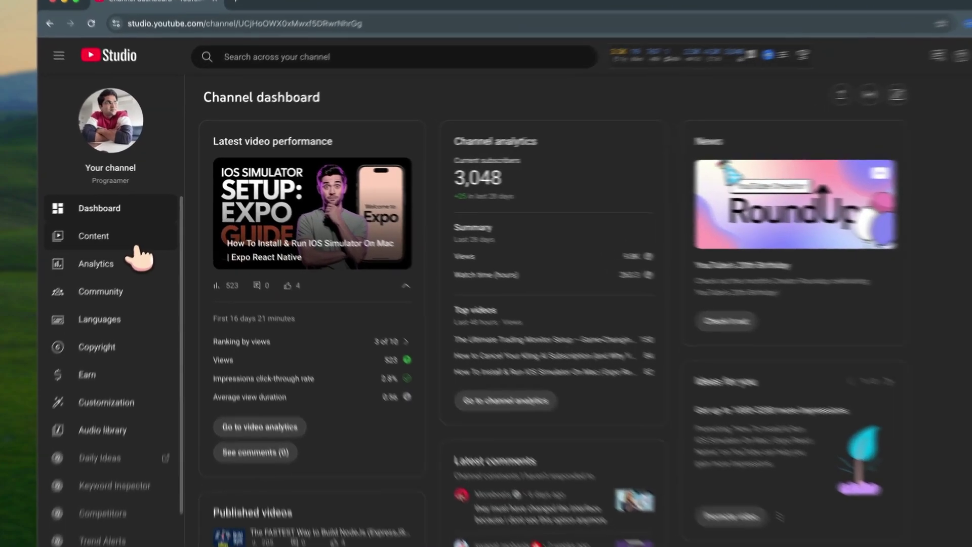
In YouTube Studio, find the Google Veo 2 video in the channel content and open its watch page in a new tab
{"action": "left_click", "coordinate": [137, 226]}
{"action": "left_click", "coordinate": [255, 332]}
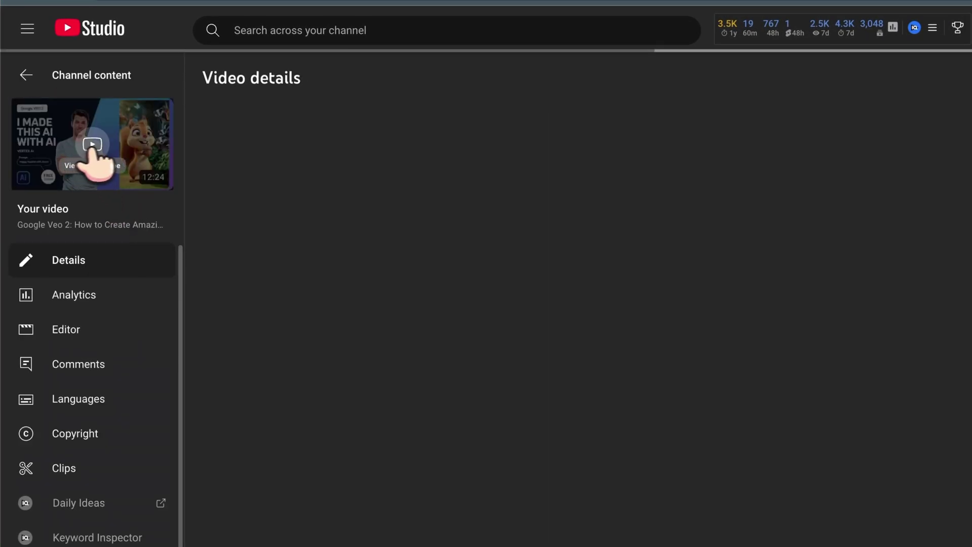
{"action": "right_click", "coordinate": [141, 148]}
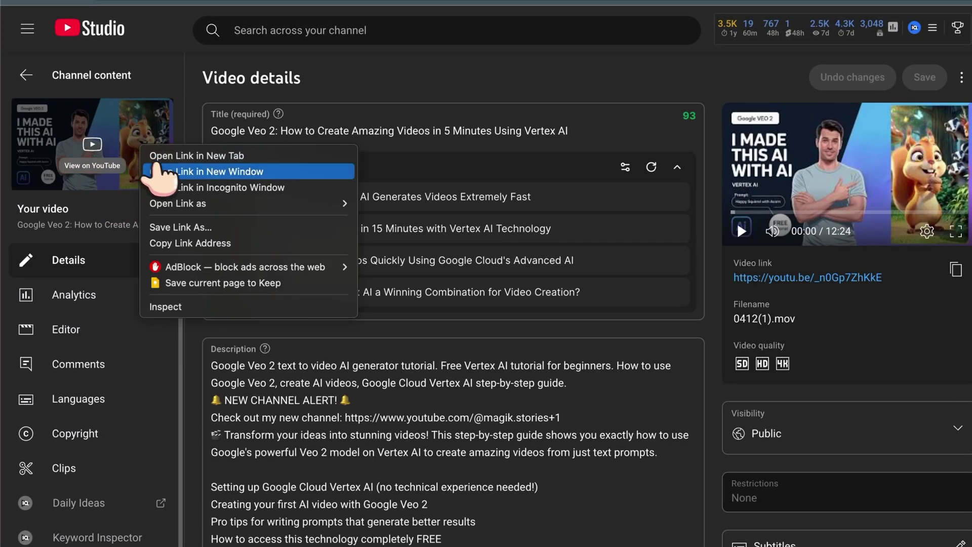
{"action": "left_click", "coordinate": [168, 156]}
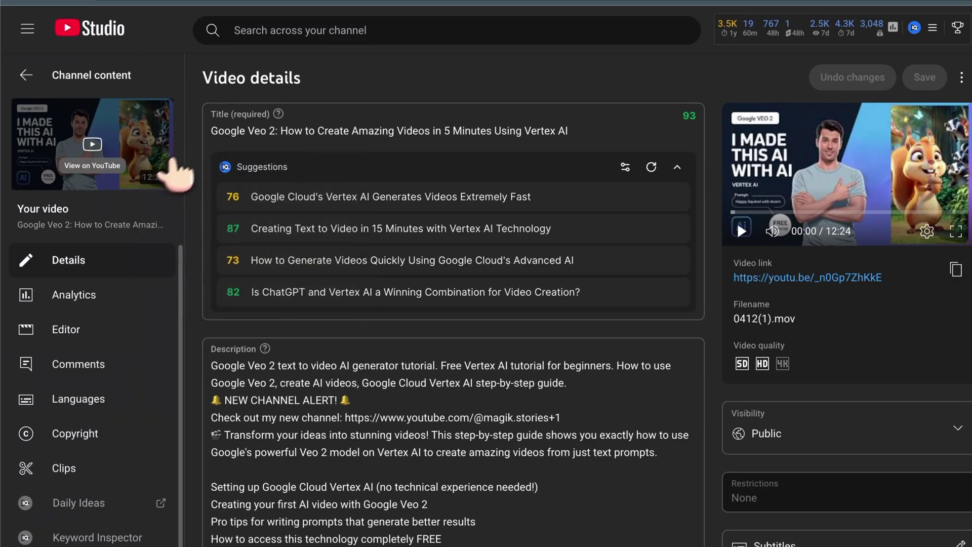
Switch to the Google Veo 2 video's watch page and copy its URL
{"action": "left_click", "coordinate": [314, 32]}
{"action": "left_click", "coordinate": [339, 61]}
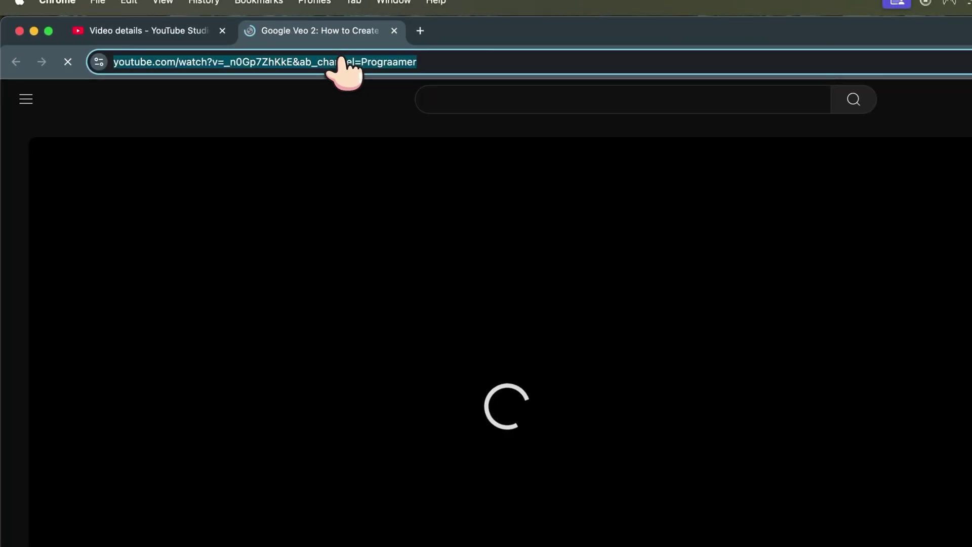
{"action": "key", "text": "super+c"}
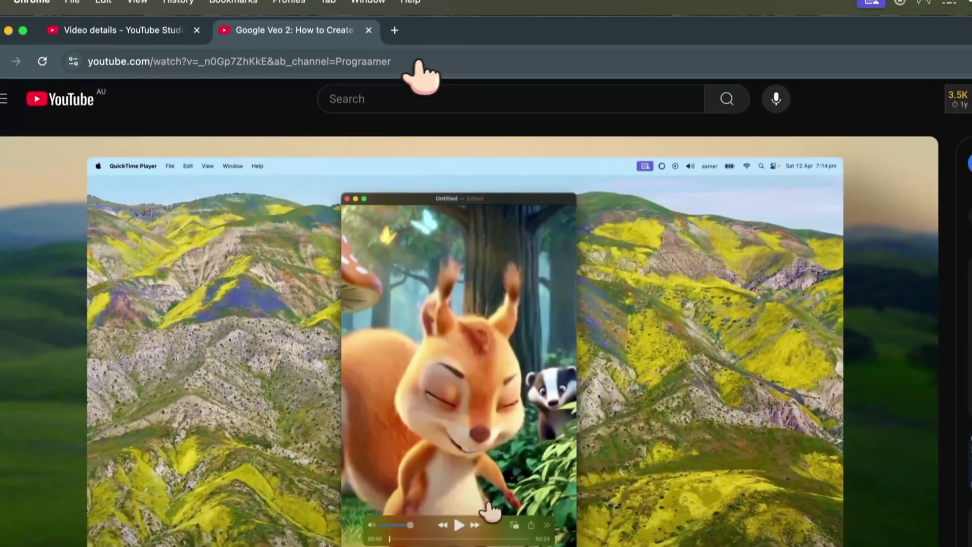
{"action": "left_click", "coordinate": [418, 76]}
{"action": "key", "text": "super+c"}
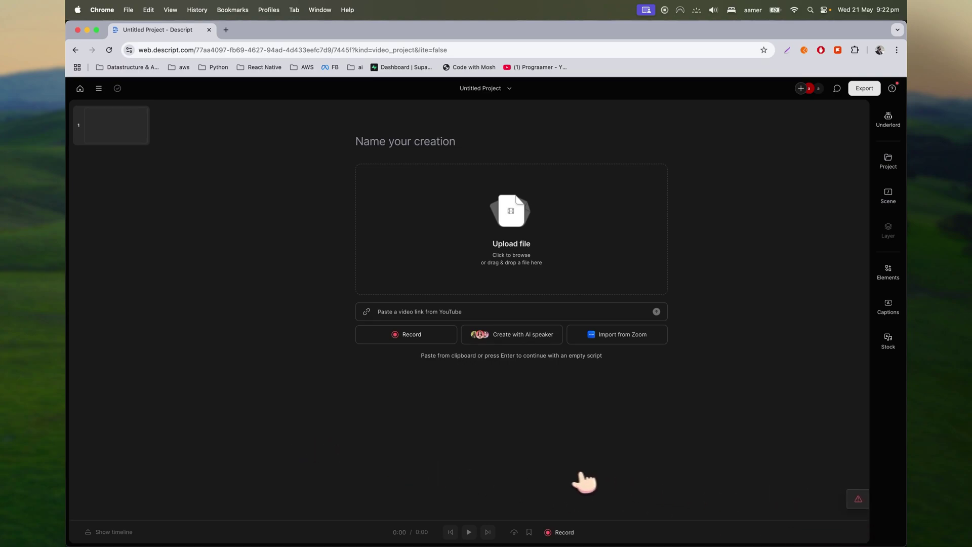
Back in Descript, return to the home page, start a new video editing project and import the Google Veo 2 video from its YouTube link
{"action": "mouse_move", "coordinate": [840, 501]}
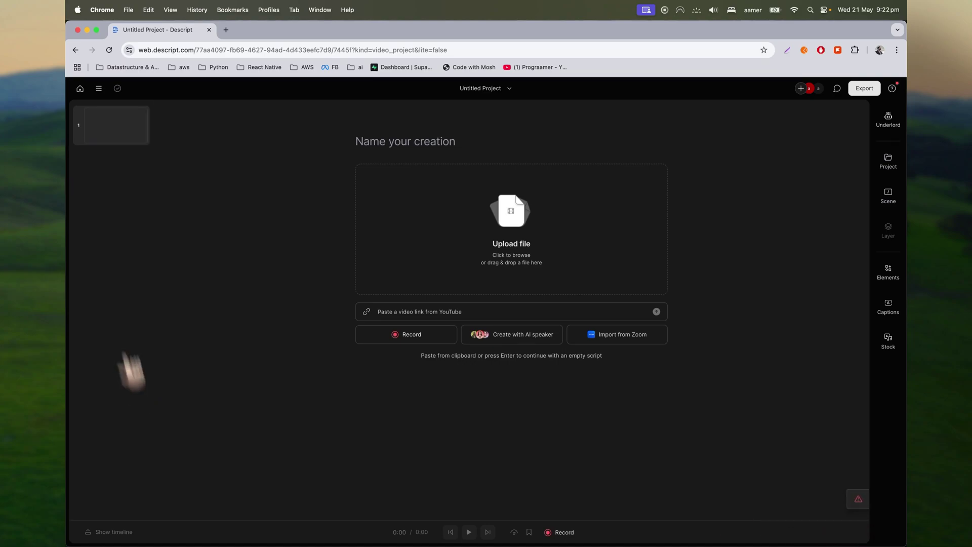
{"action": "left_click", "coordinate": [79, 88]}
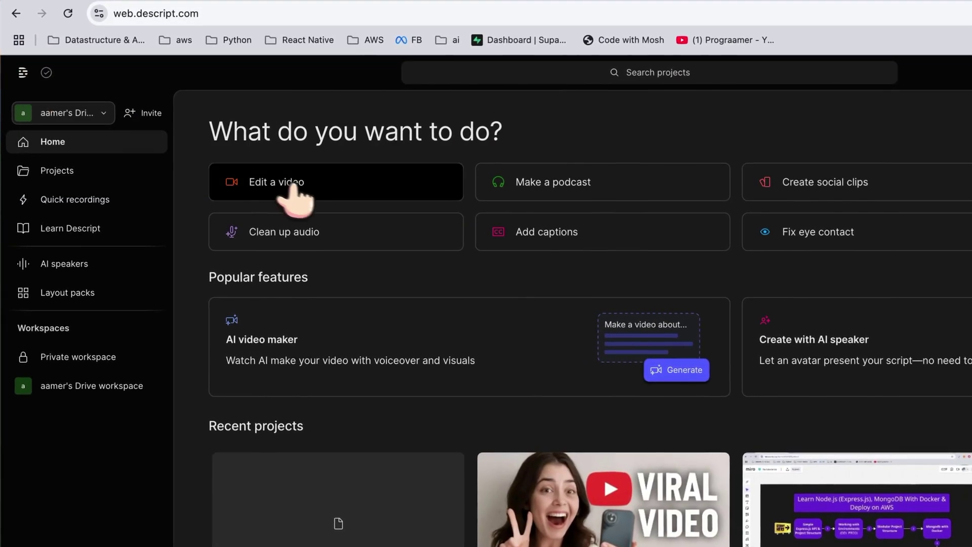
{"action": "left_click", "coordinate": [307, 195]}
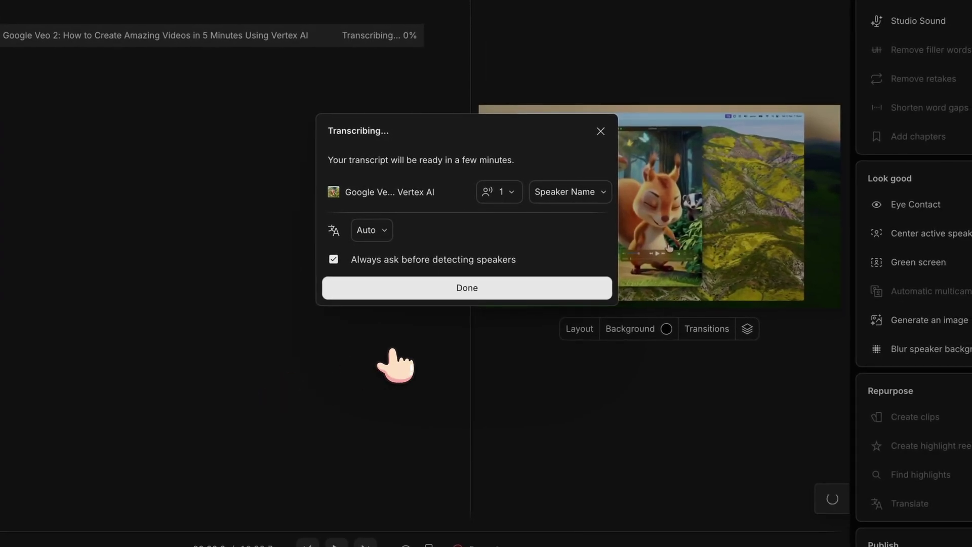
Confirm the imported Google Veo 2 video's transcription with one speaker and automatic language detection, and look through the Underlord tools
{"action": "left_click", "coordinate": [467, 293]}
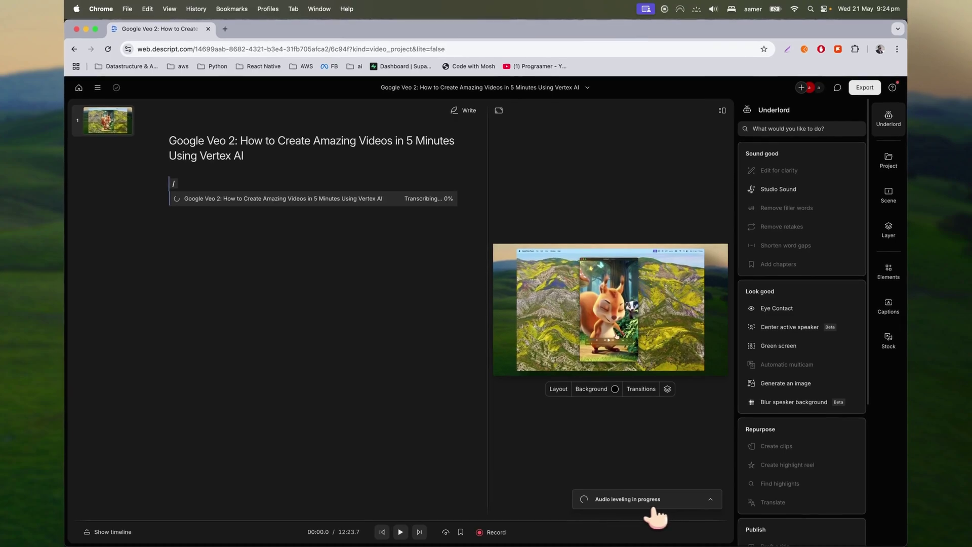
{"action": "left_click", "coordinate": [643, 507]}
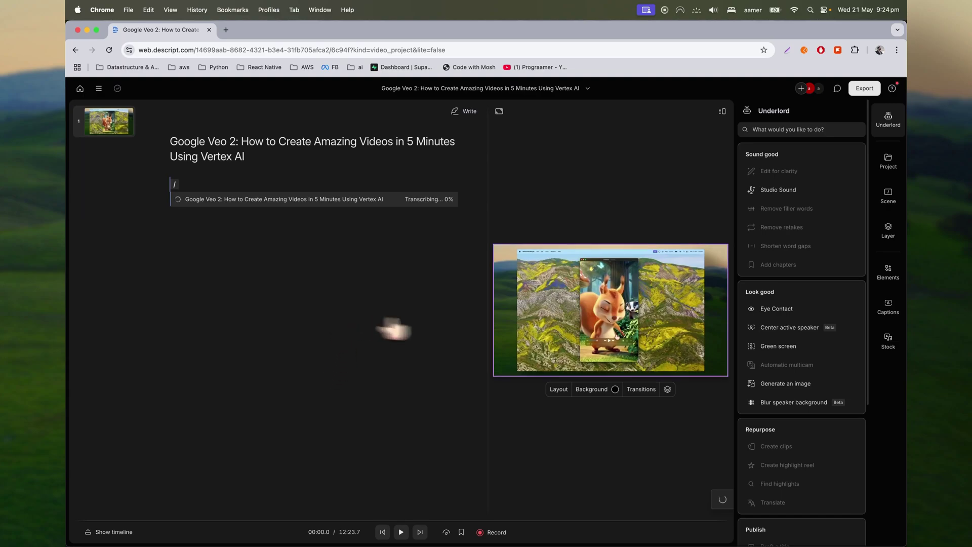
{"action": "scroll", "coordinate": [825, 318], "scroll_direction": "down", "scroll_amount": 5}
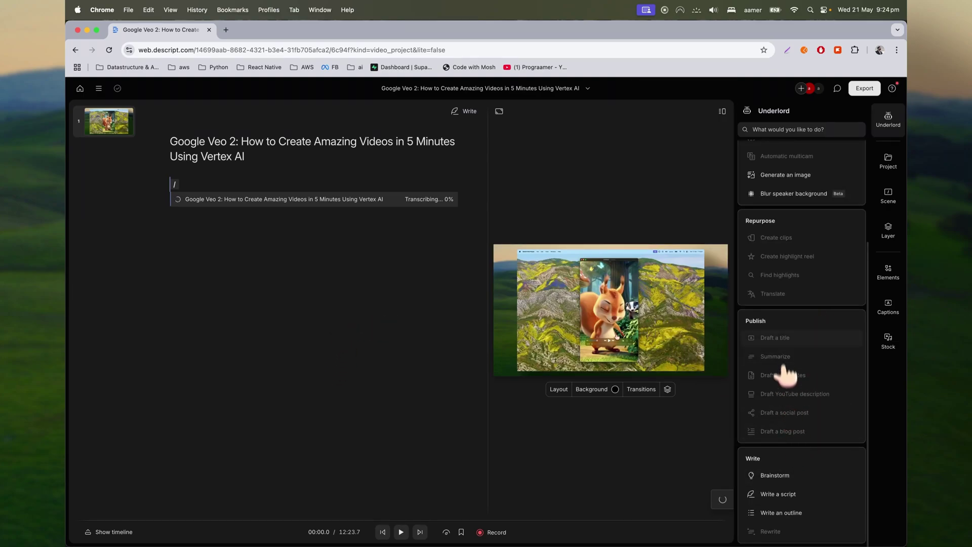
{"action": "mouse_move", "coordinate": [785, 374]}
{"action": "scroll", "coordinate": [785, 378], "scroll_direction": "up", "scroll_amount": 5}
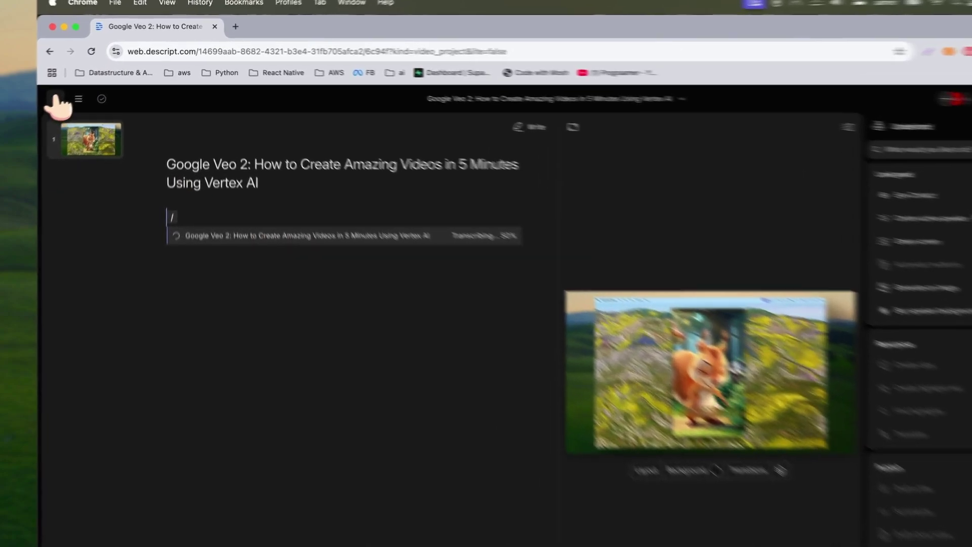
Return to the home page, show all projects and open the 03:08 untitled project with the AI avatar thumbnail
{"action": "left_click", "coordinate": [55, 98]}
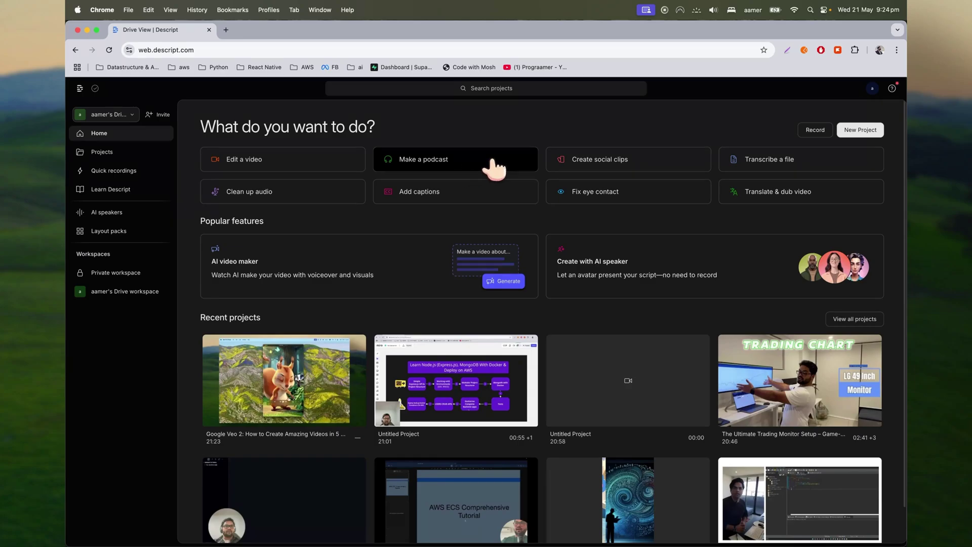
{"action": "scroll", "coordinate": [511, 451], "scroll_direction": "down", "scroll_amount": 2}
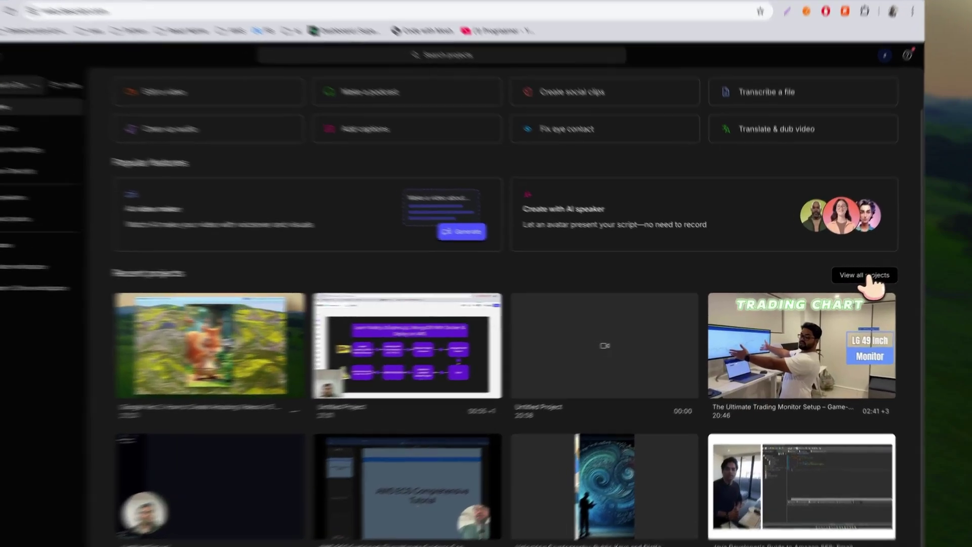
{"action": "left_click", "coordinate": [867, 276]}
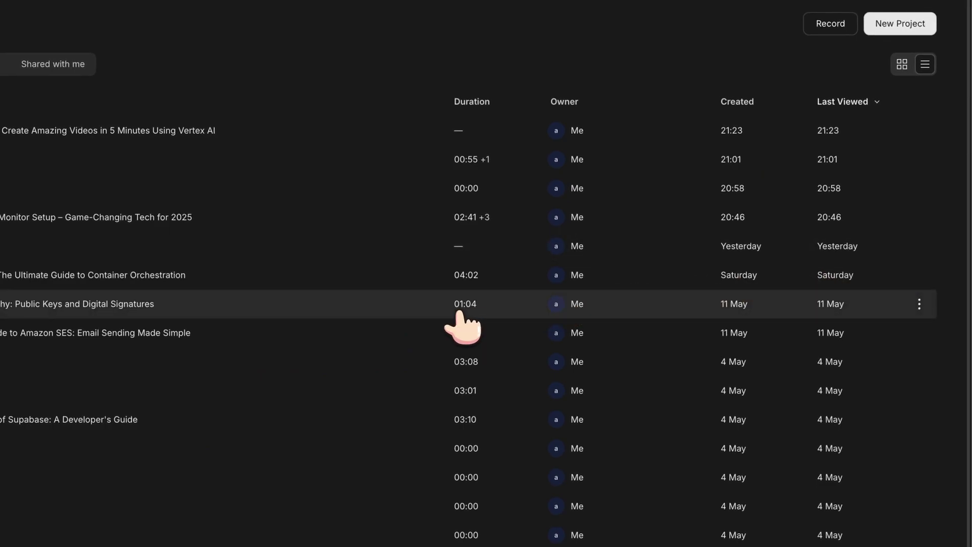
{"action": "scroll", "coordinate": [461, 313], "scroll_direction": "down", "scroll_amount": 3}
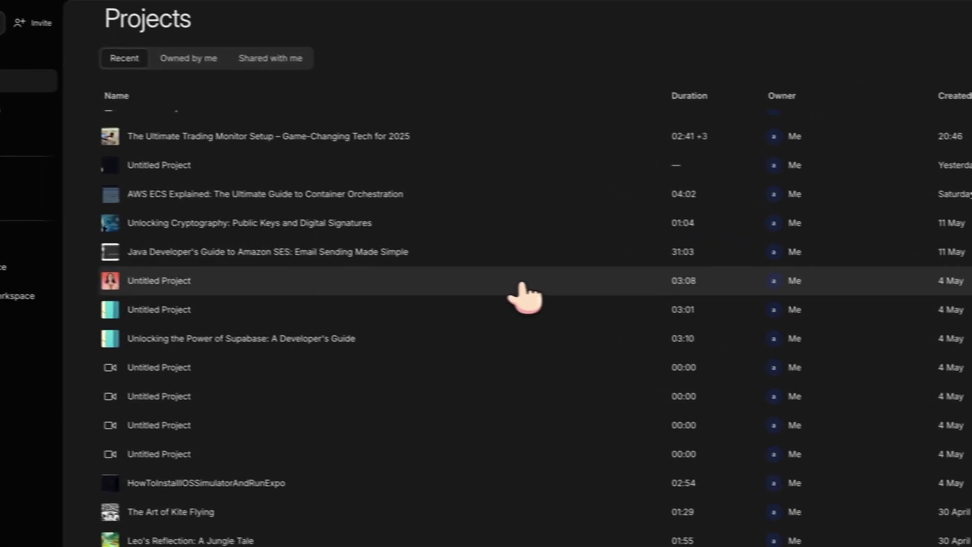
{"action": "left_click", "coordinate": [522, 284]}
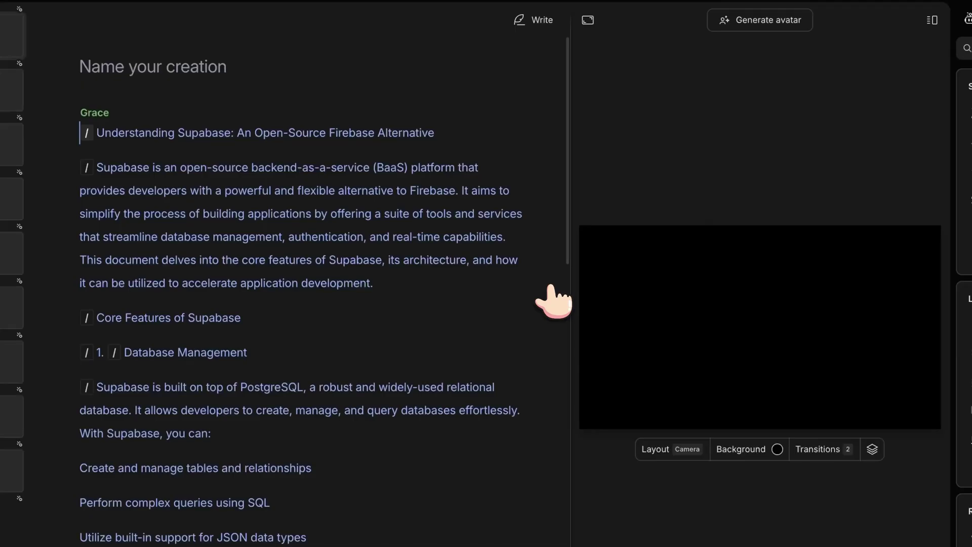
Play part of the opening avatar scene and then the second scene with the Supabase diagram, pausing after each
{"action": "left_click", "coordinate": [332, 524]}
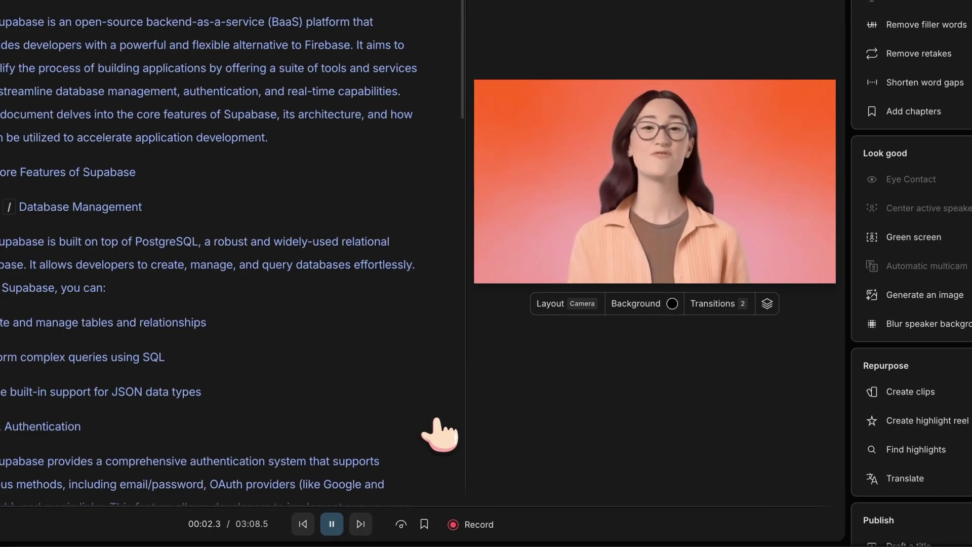
{"action": "left_click", "coordinate": [330, 522]}
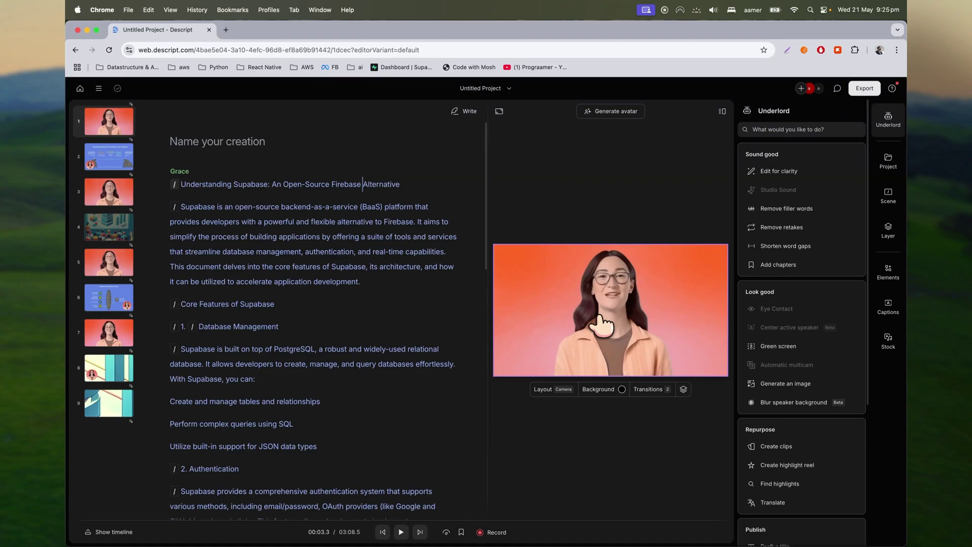
{"action": "scroll", "coordinate": [354, 374], "scroll_direction": "down", "scroll_amount": 1}
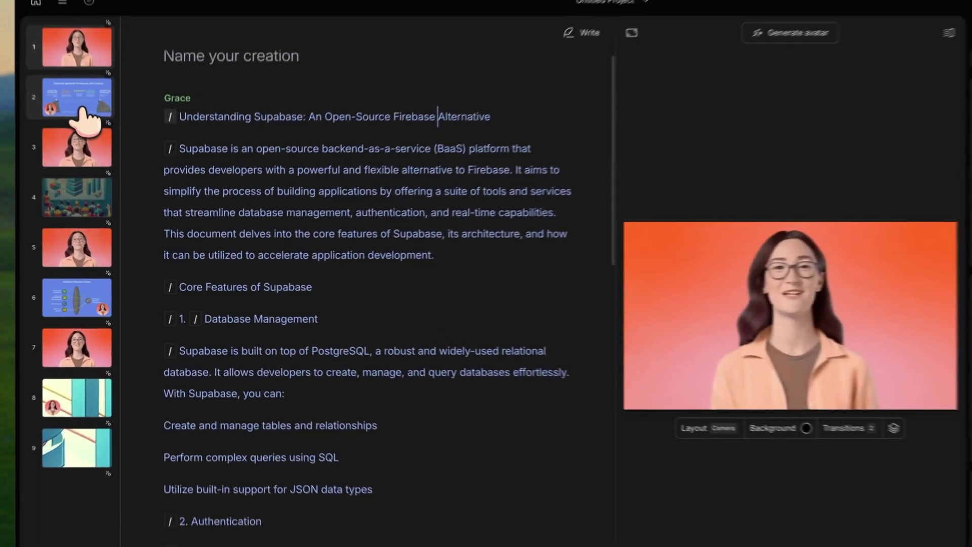
{"action": "left_click", "coordinate": [109, 157]}
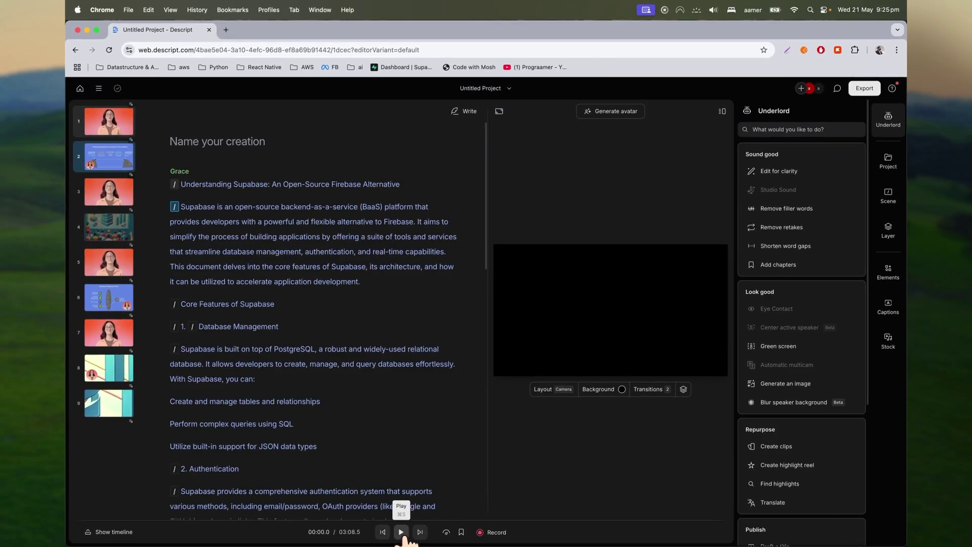
{"action": "left_click", "coordinate": [401, 531]}
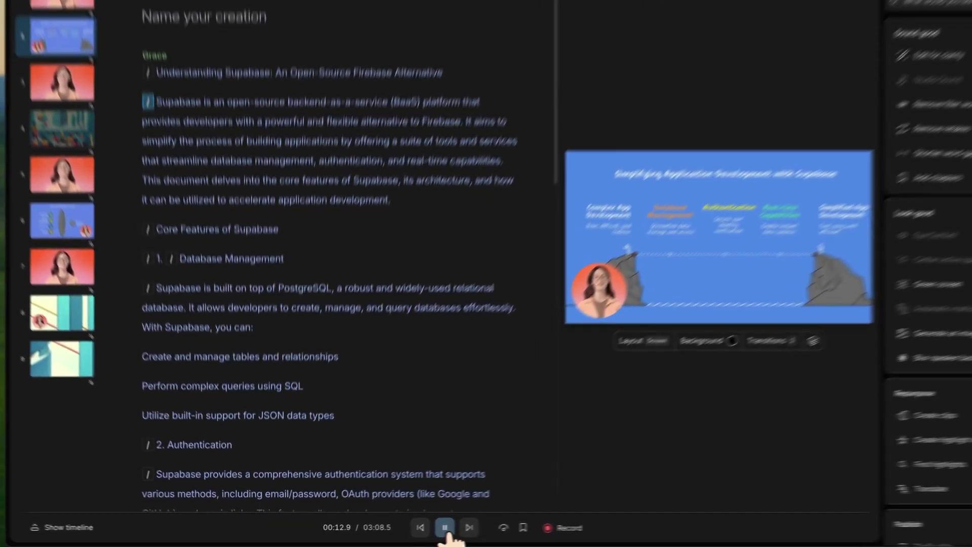
{"action": "left_click", "coordinate": [401, 532]}
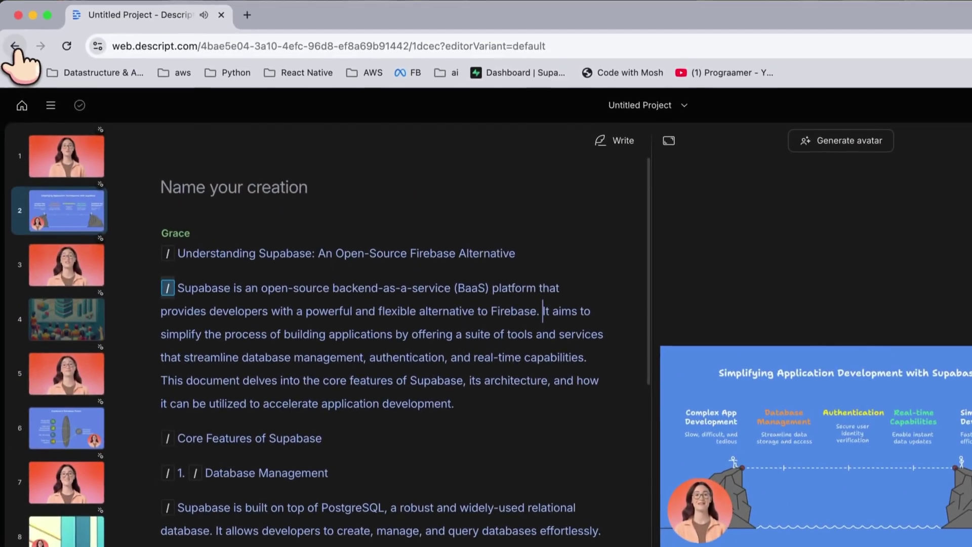
Leave the avatar project and go back through the project list to the home page
{"action": "left_click", "coordinate": [15, 45]}
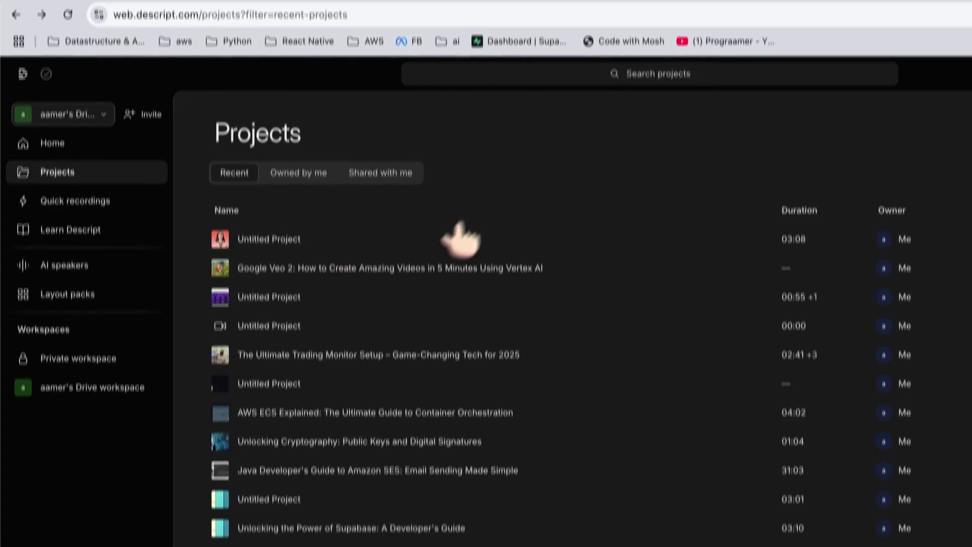
{"action": "left_click", "coordinate": [70, 144]}
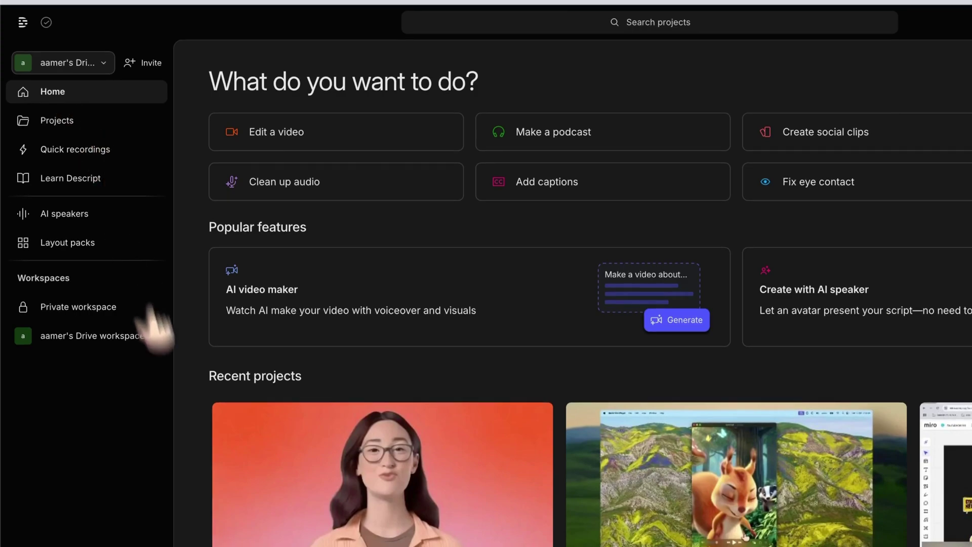